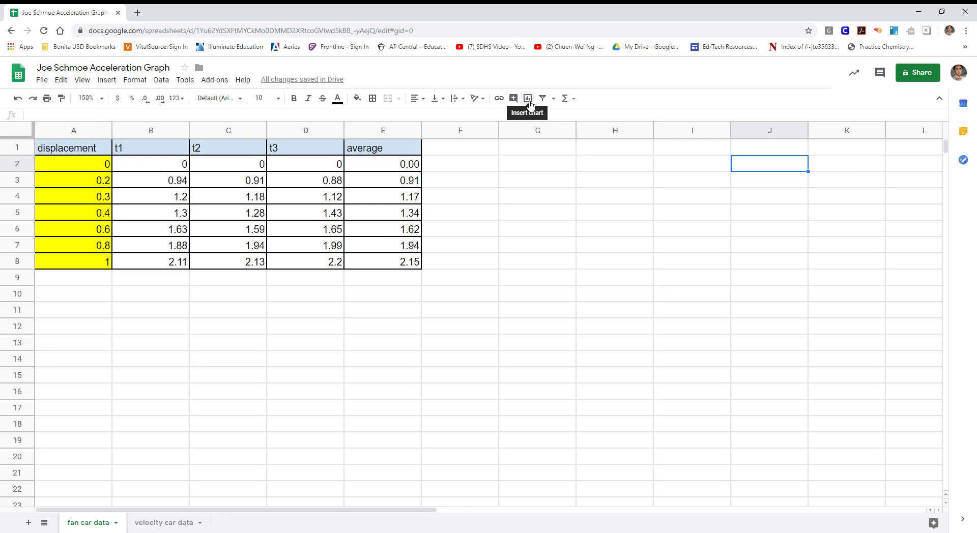
- Insert a new chart, then shrink it and place it to the right of the table
{"action": "left_click", "coordinate": [107, 81]}
{"action": "left_click", "coordinate": [144, 223]}
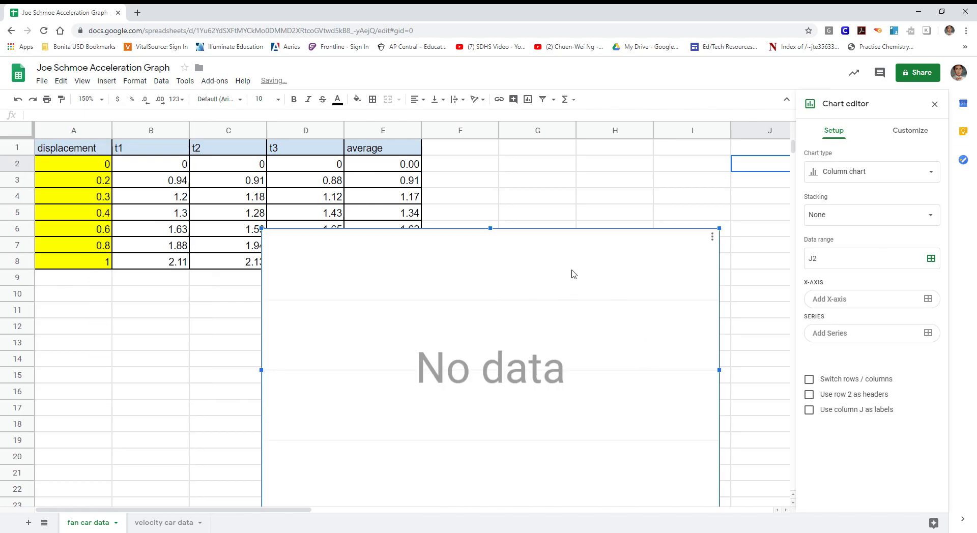
{"action": "left_click_drag", "start_coordinate": [565, 275], "coordinate": [502, 220]}
{"action": "left_click_drag", "start_coordinate": [649, 176], "coordinate": [529, 251]}
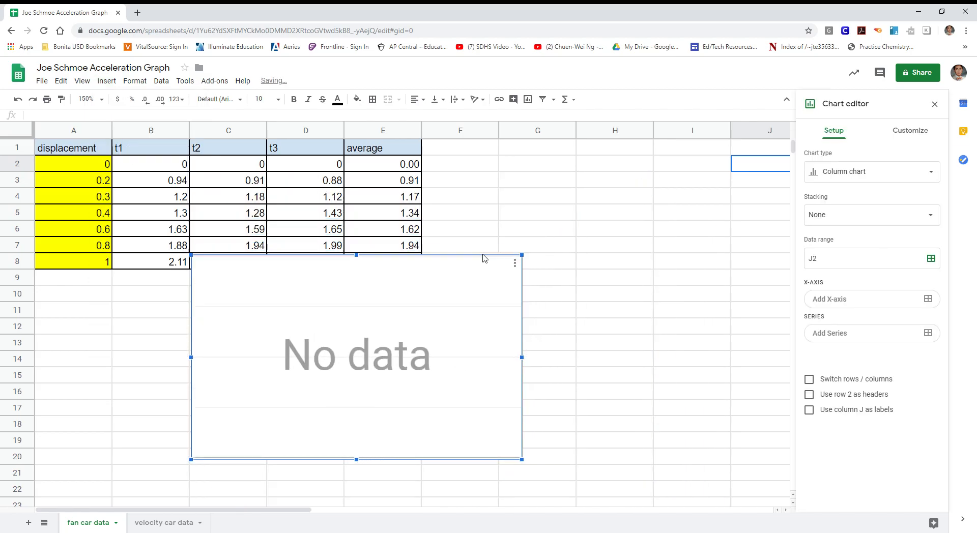
{"action": "left_click_drag", "start_coordinate": [437, 293], "coordinate": [682, 196]}
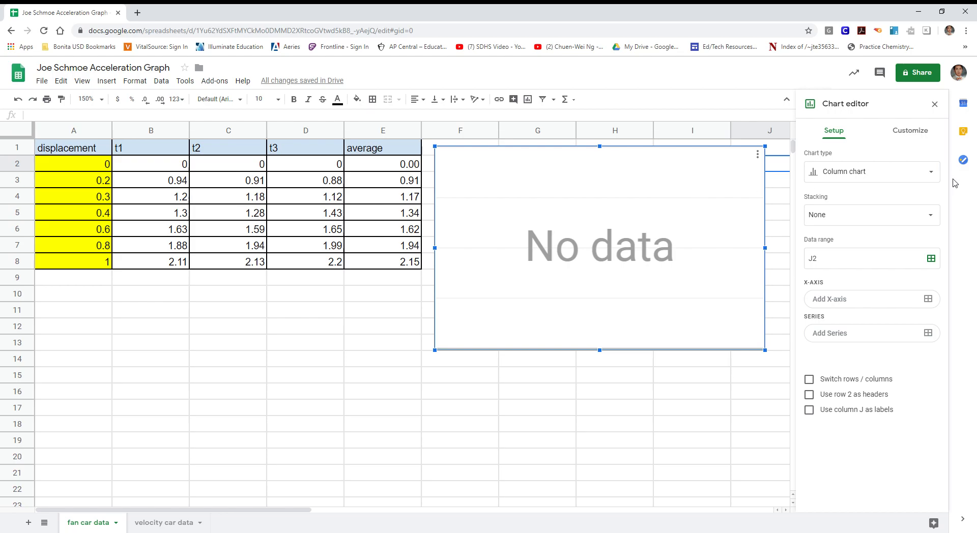
- Make it a scatter chart and select the average values in E1:E8
{"action": "left_click", "coordinate": [936, 179]}
{"action": "scroll", "coordinate": [861, 291], "scroll_direction": "down", "scroll_amount": 3}
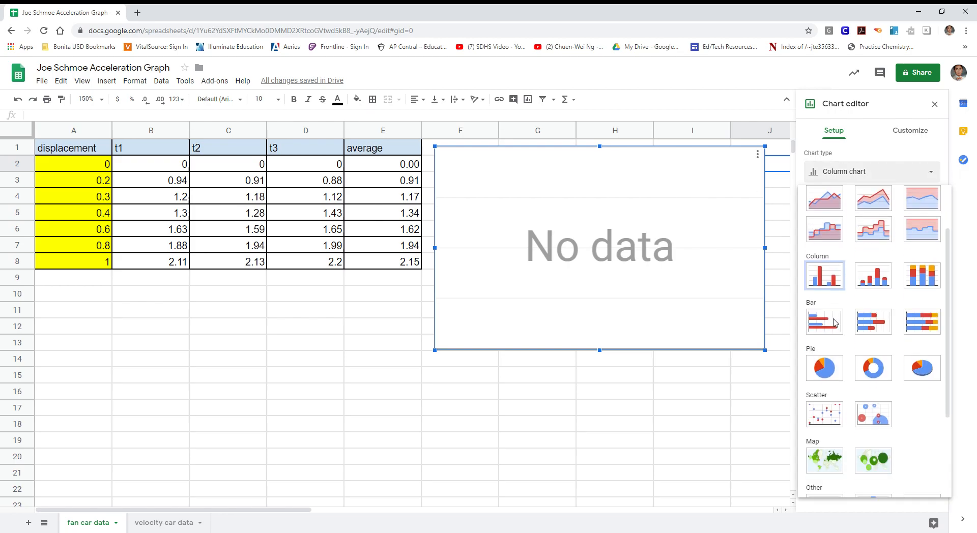
{"action": "left_click", "coordinate": [824, 384]}
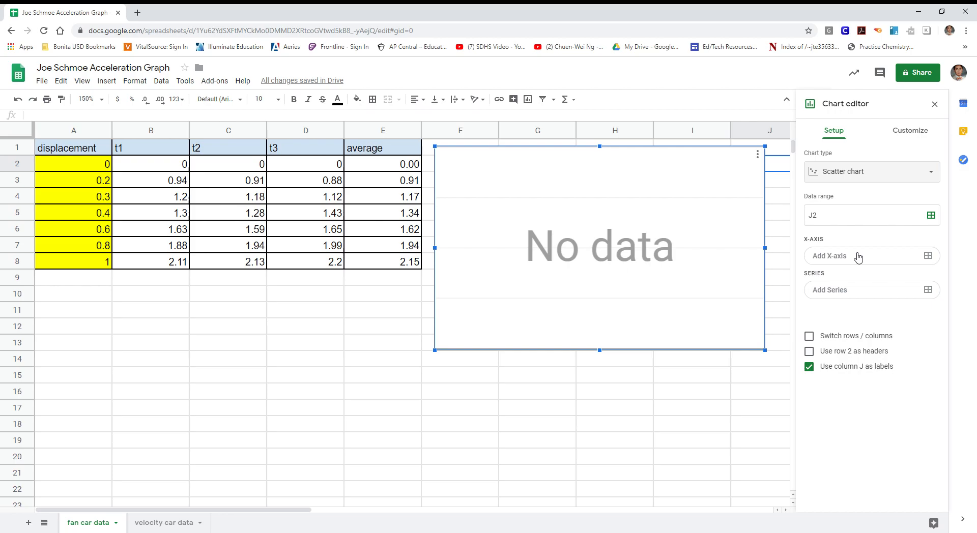
{"action": "left_click_drag", "start_coordinate": [393, 148], "coordinate": [396, 268]}
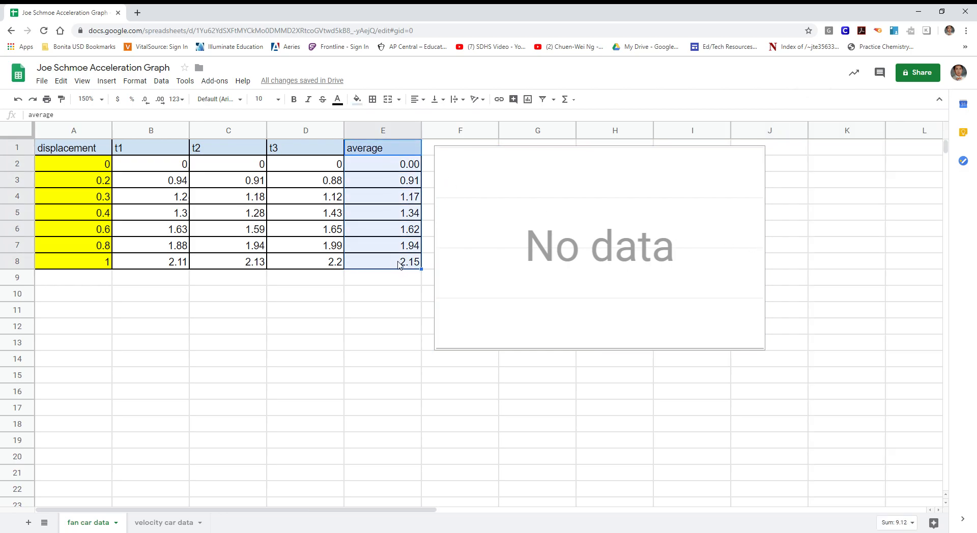
- Open the chart editor and set the X-axis range to the average column E1:E8
{"action": "left_click", "coordinate": [712, 237]}
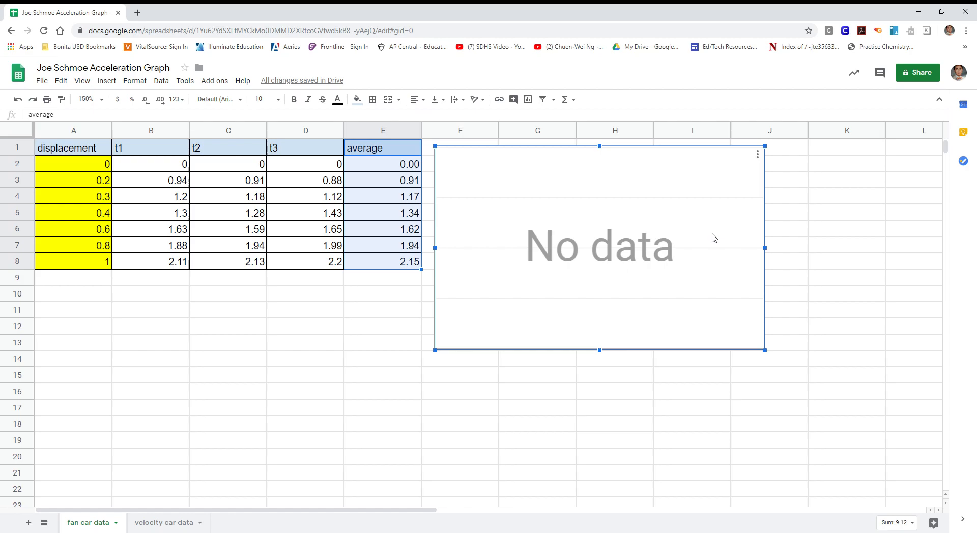
{"action": "left_click", "coordinate": [758, 154]}
{"action": "left_click", "coordinate": [692, 166]}
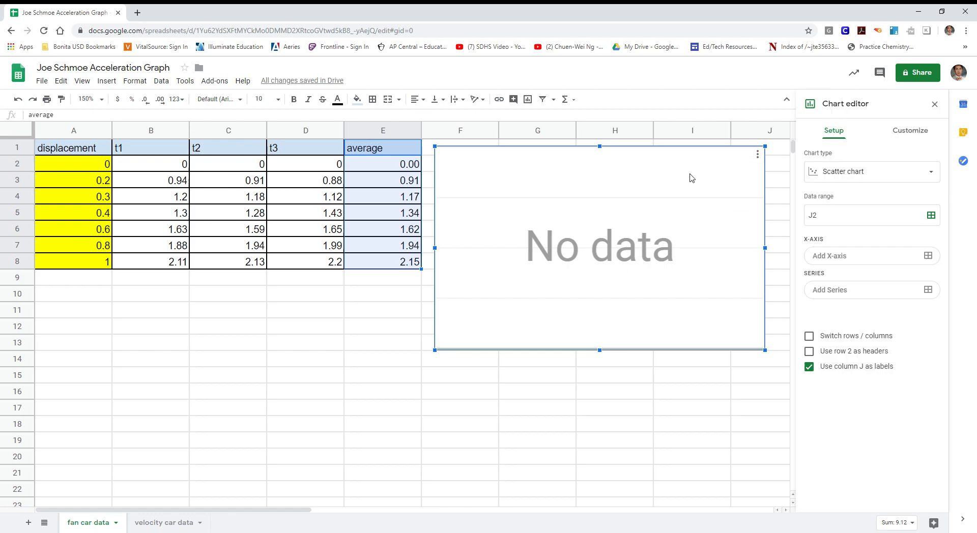
{"action": "left_click", "coordinate": [758, 154]}
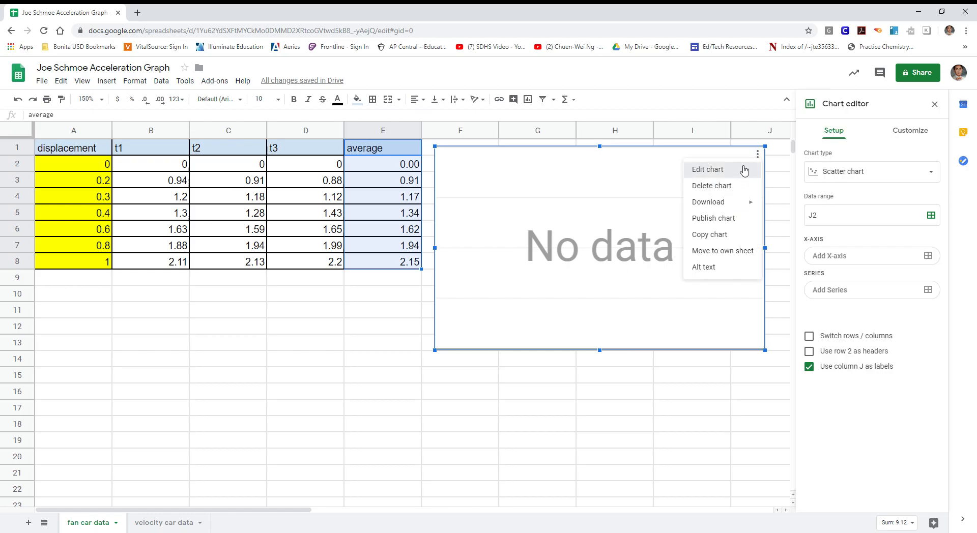
{"action": "left_click", "coordinate": [692, 166]}
{"action": "left_click", "coordinate": [853, 258]}
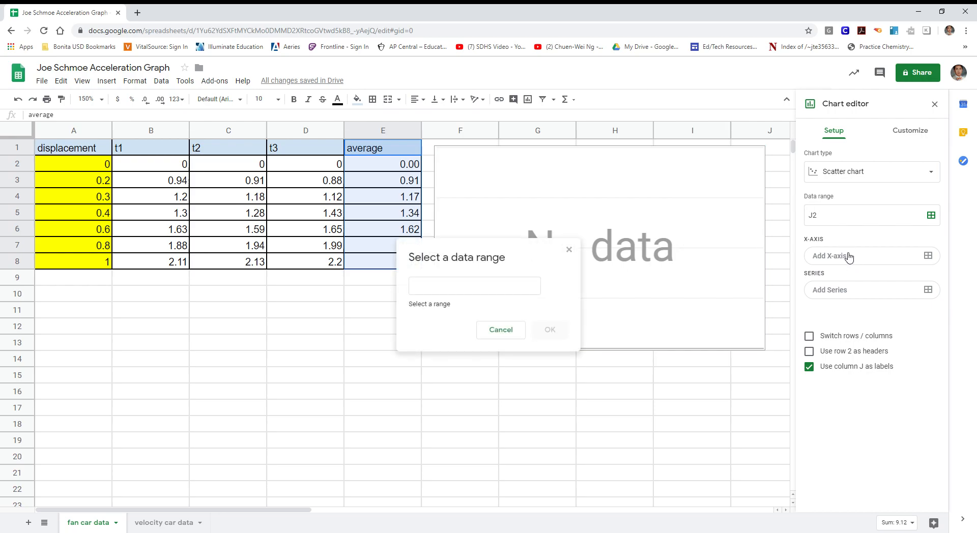
{"action": "left_click", "coordinate": [483, 290]}
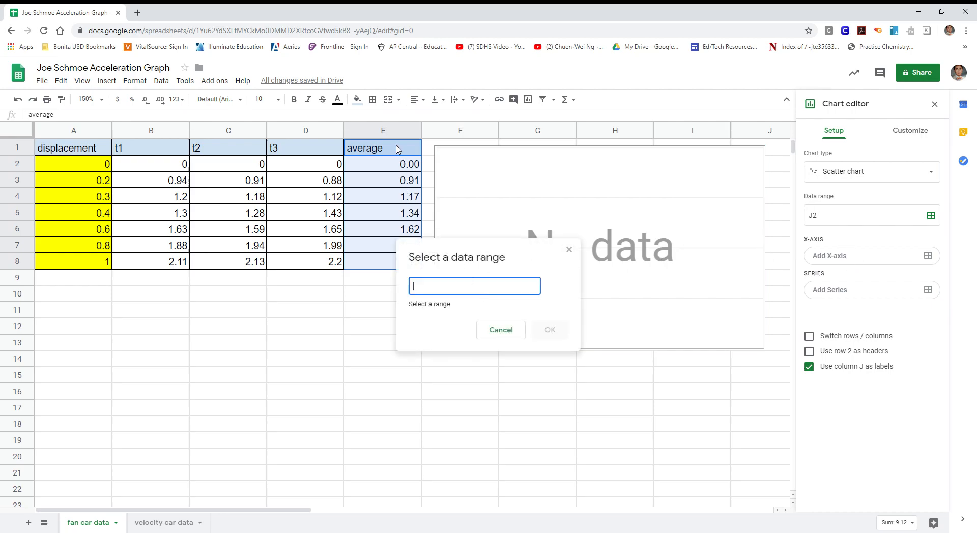
{"action": "left_click_drag", "start_coordinate": [397, 149], "coordinate": [395, 267]}
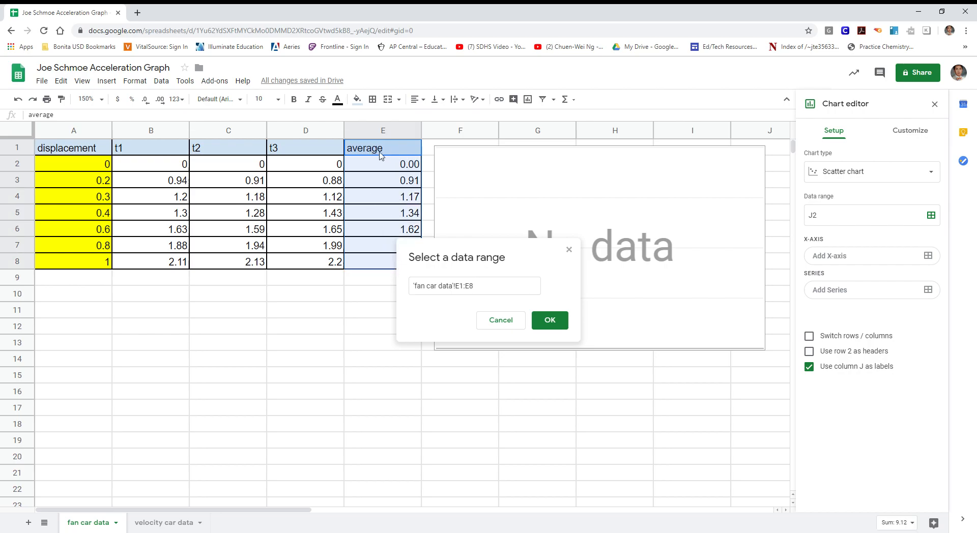
{"action": "left_click", "coordinate": [559, 322]}
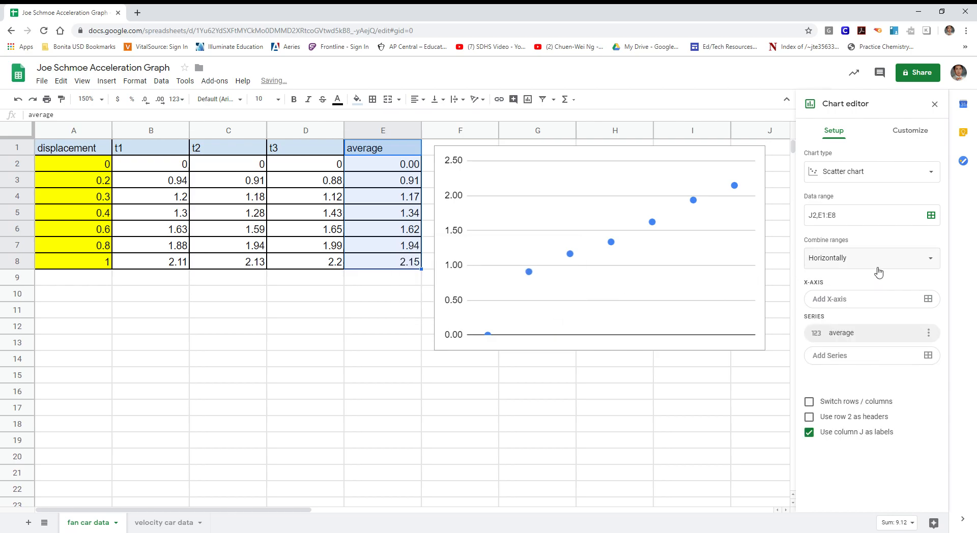
- Add the displacement cells A1:A8 as the plotted series
{"action": "left_click", "coordinate": [858, 362]}
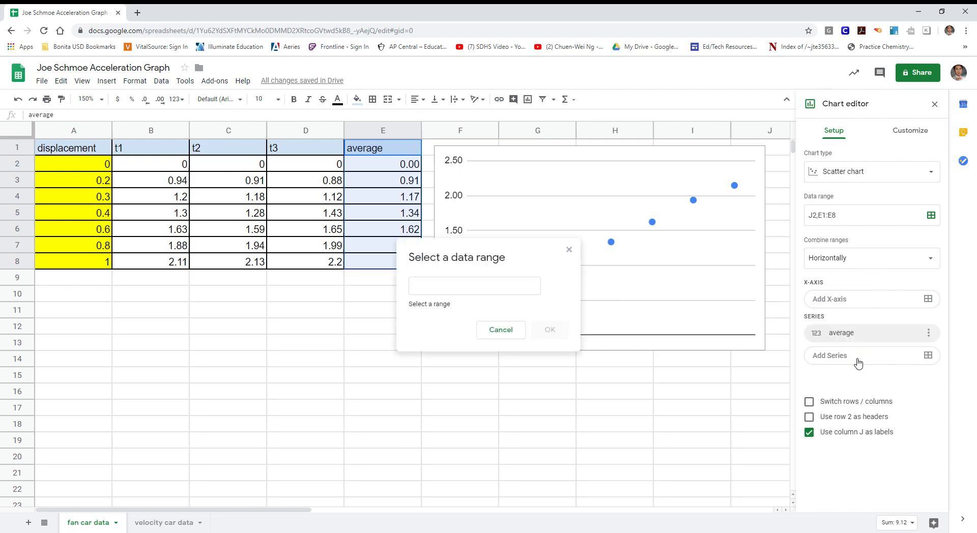
{"action": "left_click", "coordinate": [507, 288]}
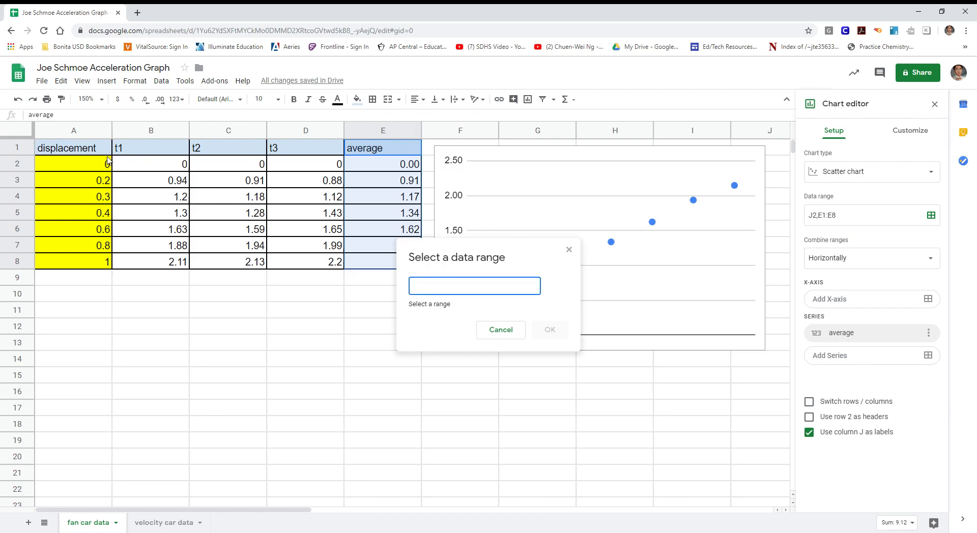
{"action": "left_click_drag", "start_coordinate": [100, 151], "coordinate": [103, 265]}
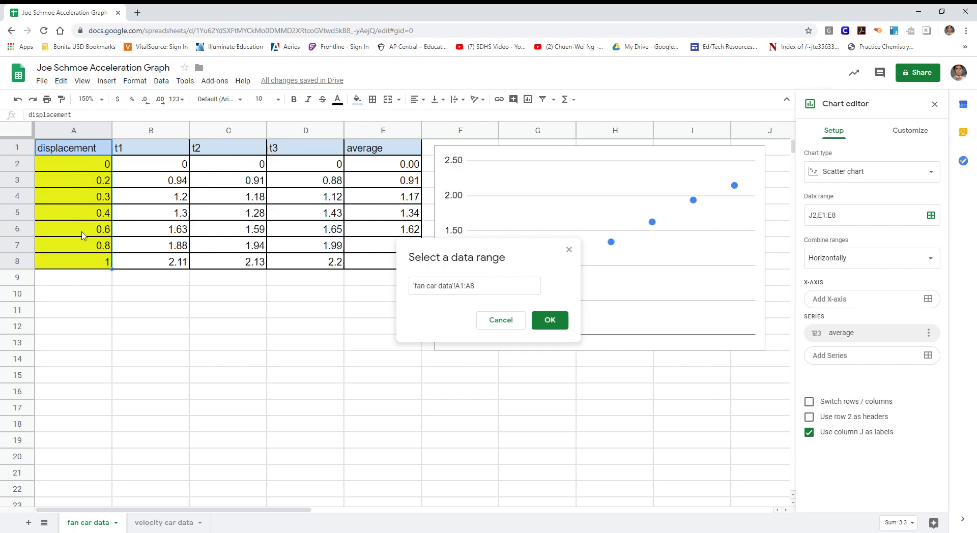
{"action": "left_click", "coordinate": [556, 320]}
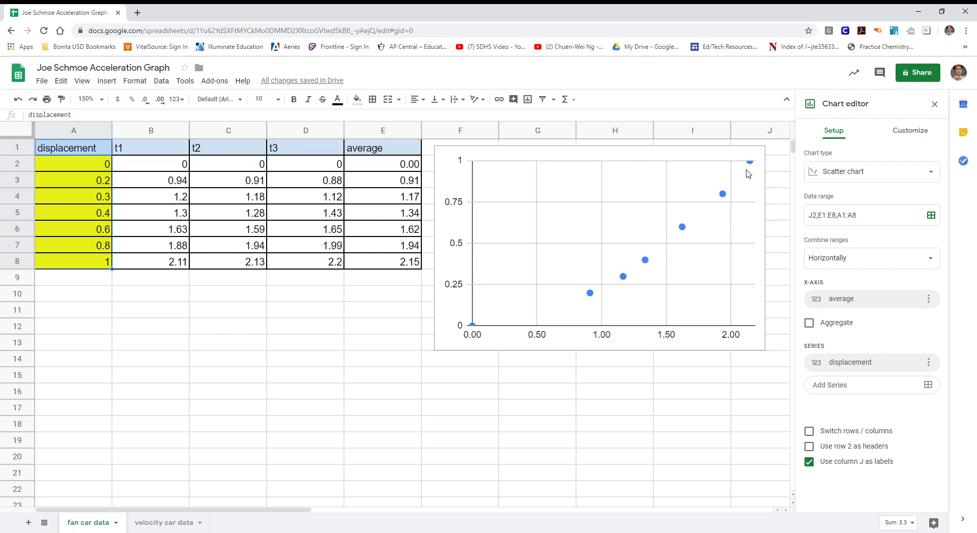
- Enter 'acceleration graph' as the chart title under Customize > Chart & axis titles
{"action": "left_click", "coordinate": [912, 131]}
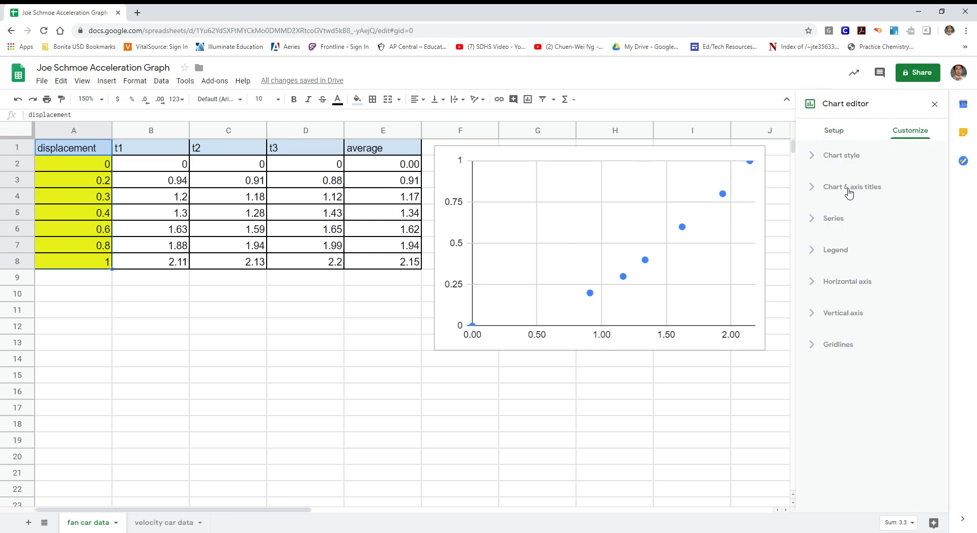
{"action": "left_click", "coordinate": [833, 191]}
{"action": "left_click", "coordinate": [844, 274]}
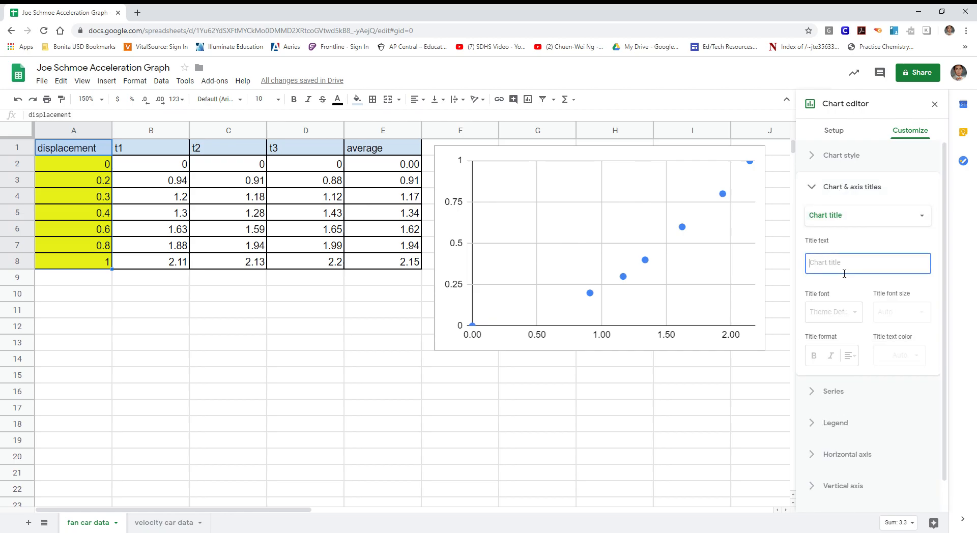
{"action": "type", "text": "acceleration graph"}
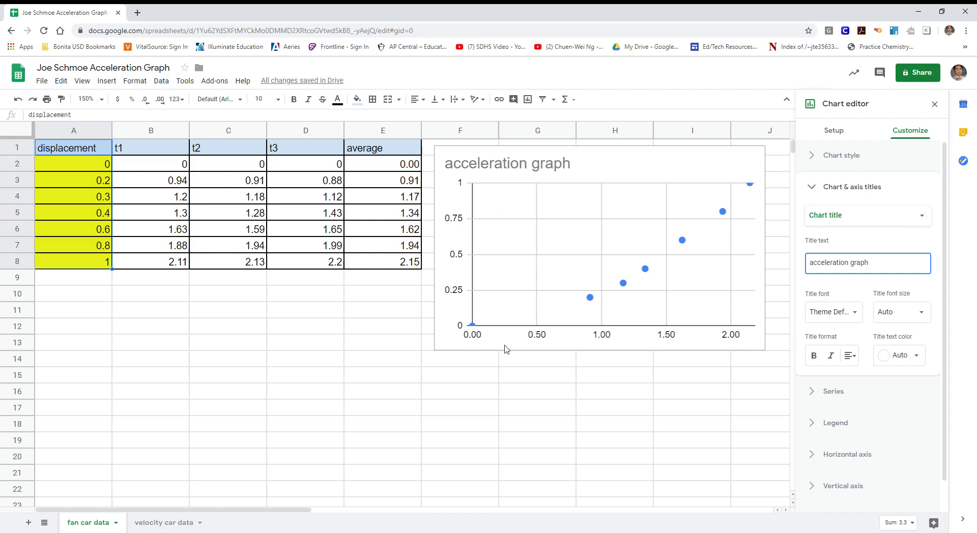
- Set the horizontal axis title to 'time(secs)'
{"action": "left_click", "coordinate": [927, 220]}
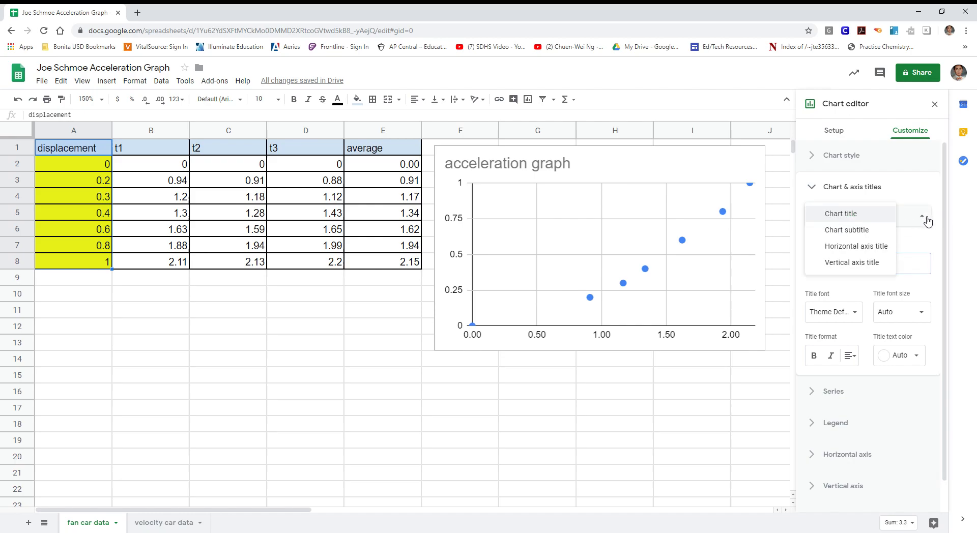
{"action": "left_click", "coordinate": [868, 246]}
{"action": "left_click", "coordinate": [859, 260]}
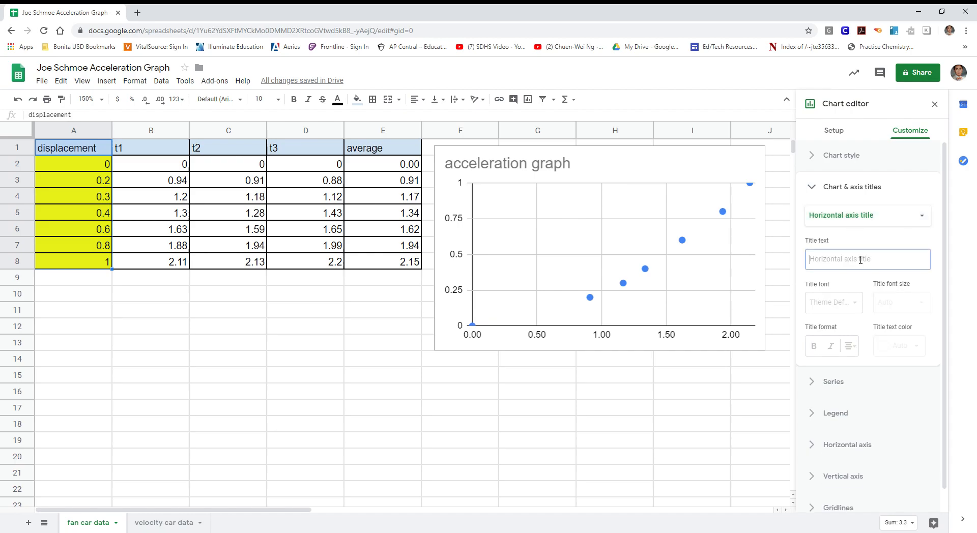
{"action": "type", "text": "time"}
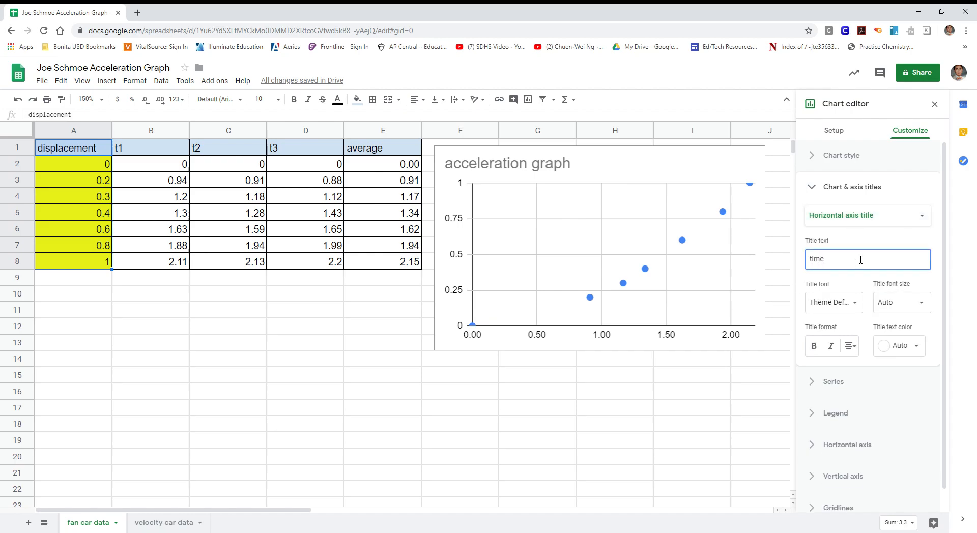
{"action": "type", "text": "(secs"}
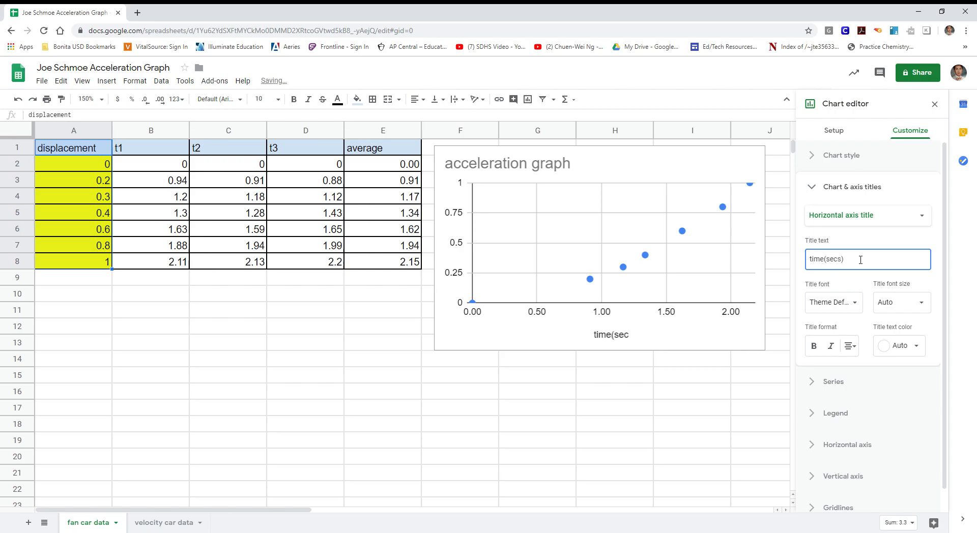
- Set the vertical axis title to 'position (m)'
{"action": "left_click", "coordinate": [922, 217]}
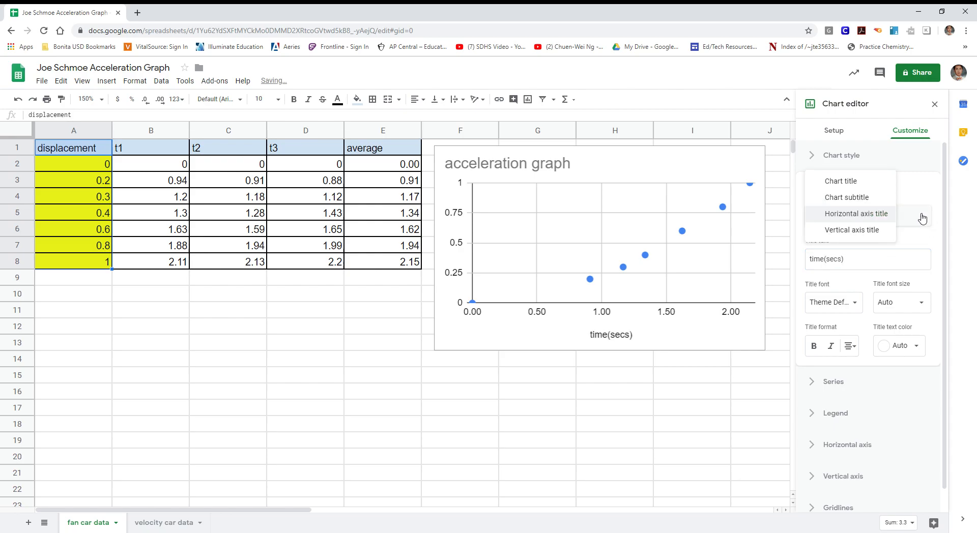
{"action": "left_click", "coordinate": [870, 233]}
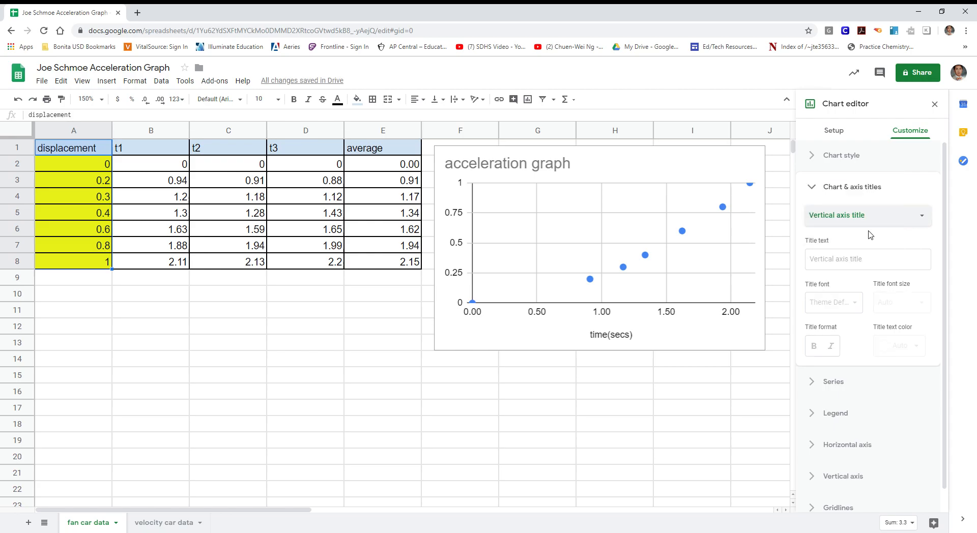
{"action": "left_click", "coordinate": [839, 263]}
{"action": "type", "text": "positio"}
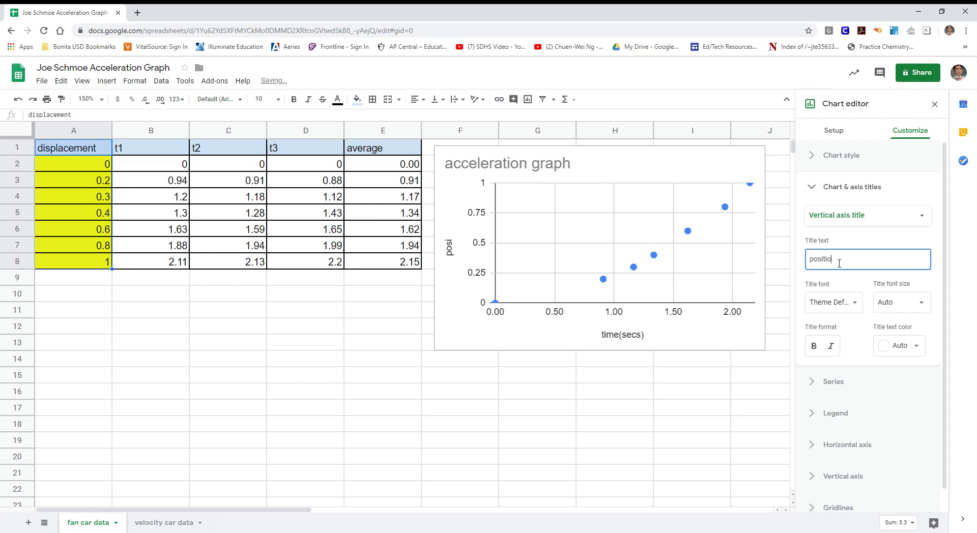
{"action": "type", "text": "n (m"}
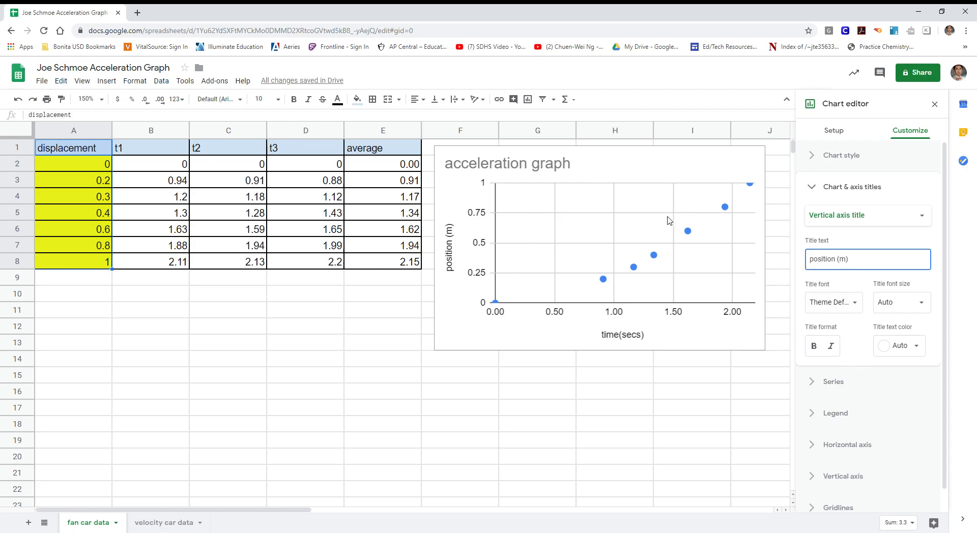
{"action": "left_click", "coordinate": [671, 169]}
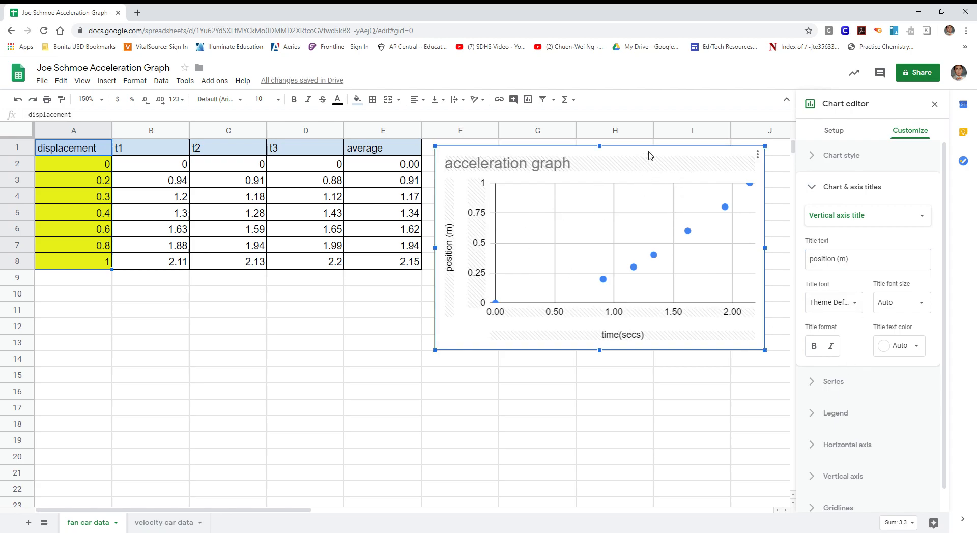
- Drag the acceleration graph left over columns B–F, enlarge it, and collapse the titles section
{"action": "left_click_drag", "start_coordinate": [651, 154], "coordinate": [371, 157]}
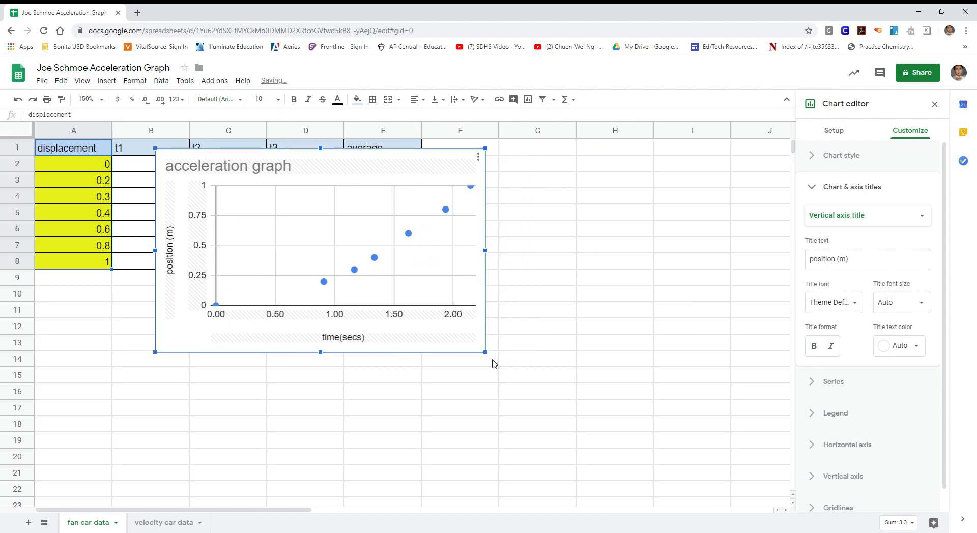
{"action": "left_click_drag", "start_coordinate": [486, 355], "coordinate": [683, 475]}
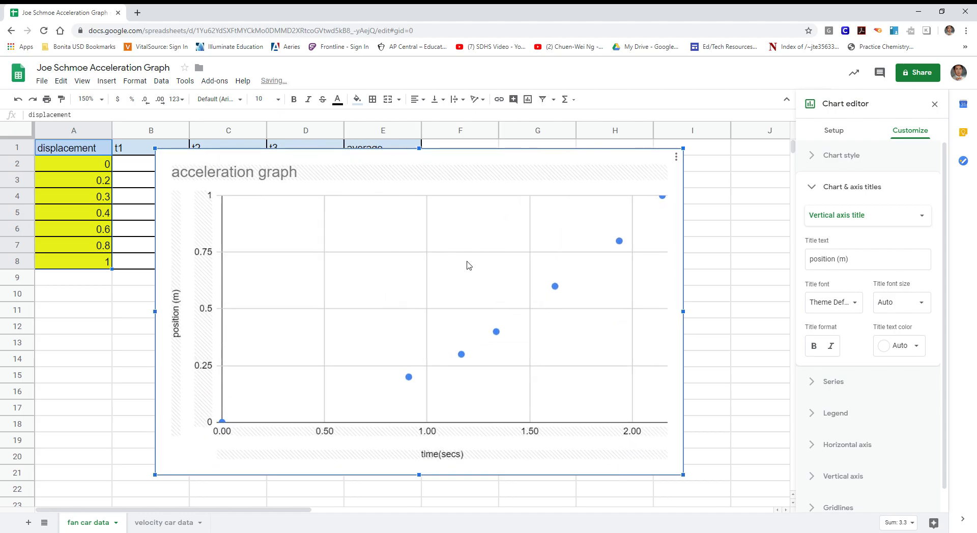
{"action": "left_click", "coordinate": [813, 188]}
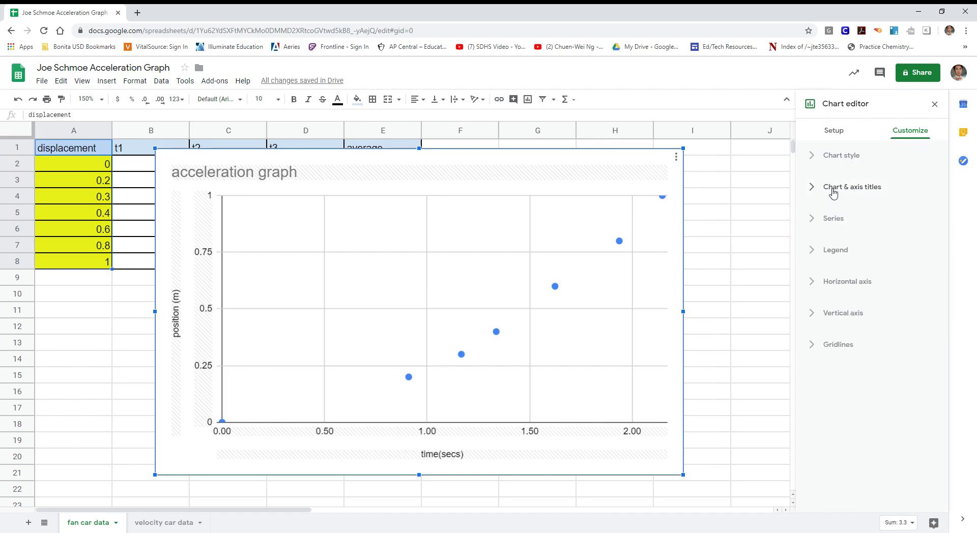
- Add an exponential trendline to the series, then switch to the 'velocity car data' sheet
{"action": "left_click", "coordinate": [829, 223]}
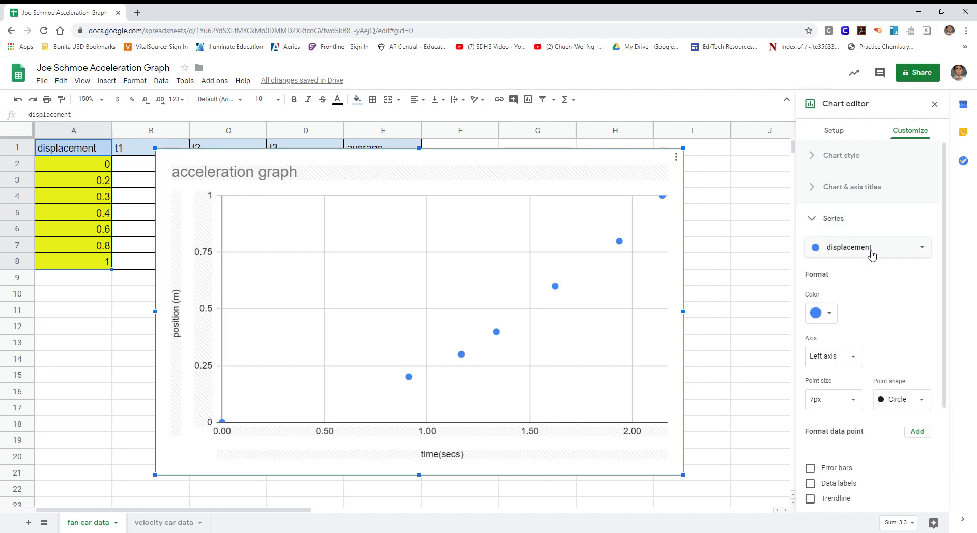
{"action": "scroll", "coordinate": [871, 250], "scroll_direction": "down", "scroll_amount": 1}
{"action": "scroll", "coordinate": [871, 249], "scroll_direction": "down", "scroll_amount": 2}
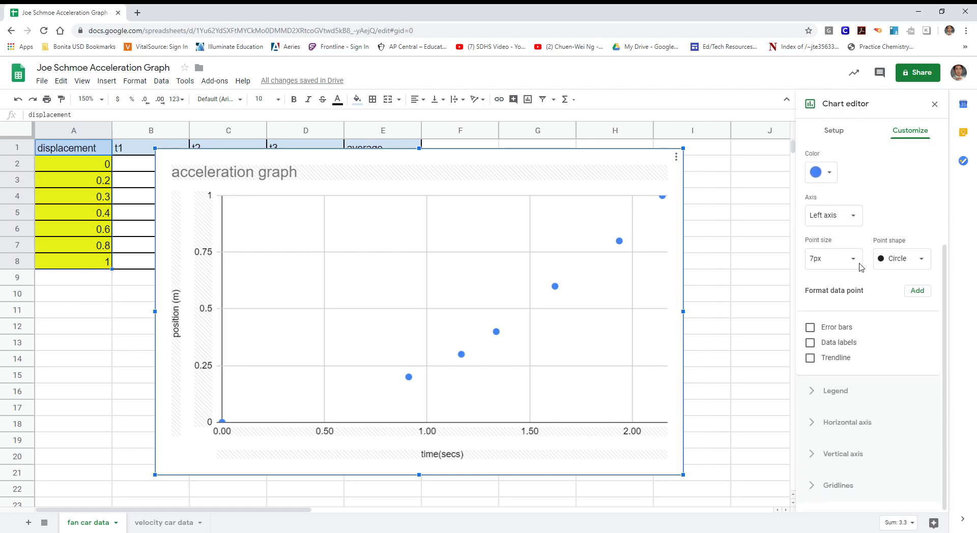
{"action": "left_click", "coordinate": [810, 358]}
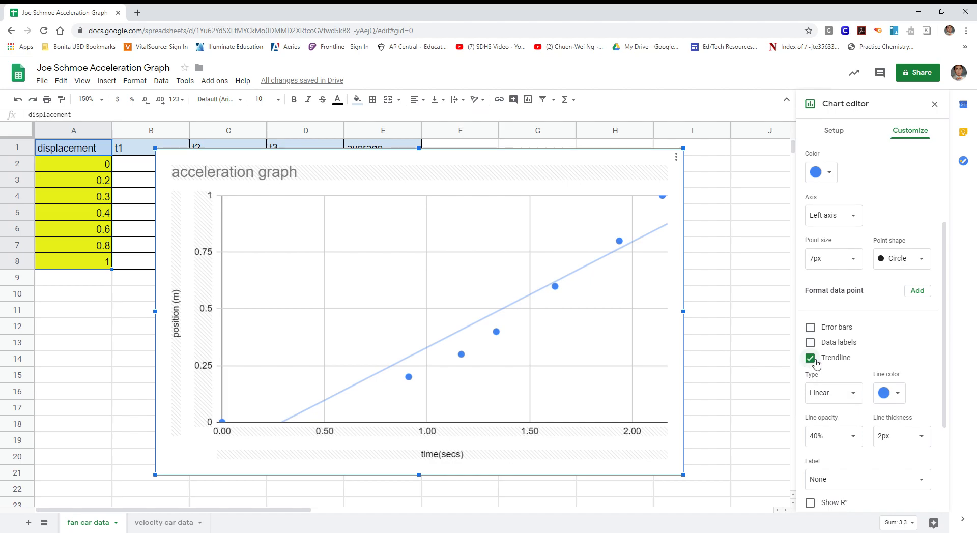
{"action": "left_click", "coordinate": [859, 397]}
{"action": "left_click", "coordinate": [856, 407]}
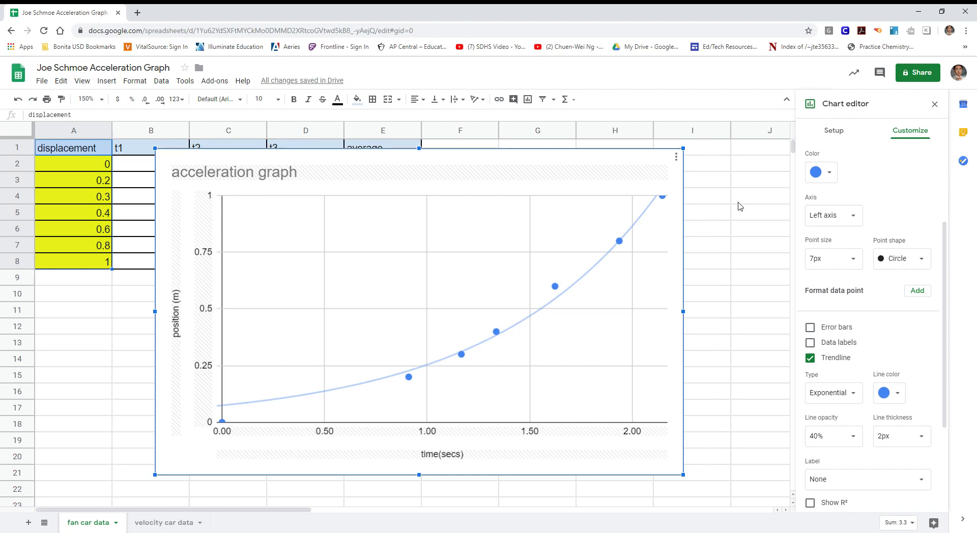
{"action": "left_click", "coordinate": [177, 524]}
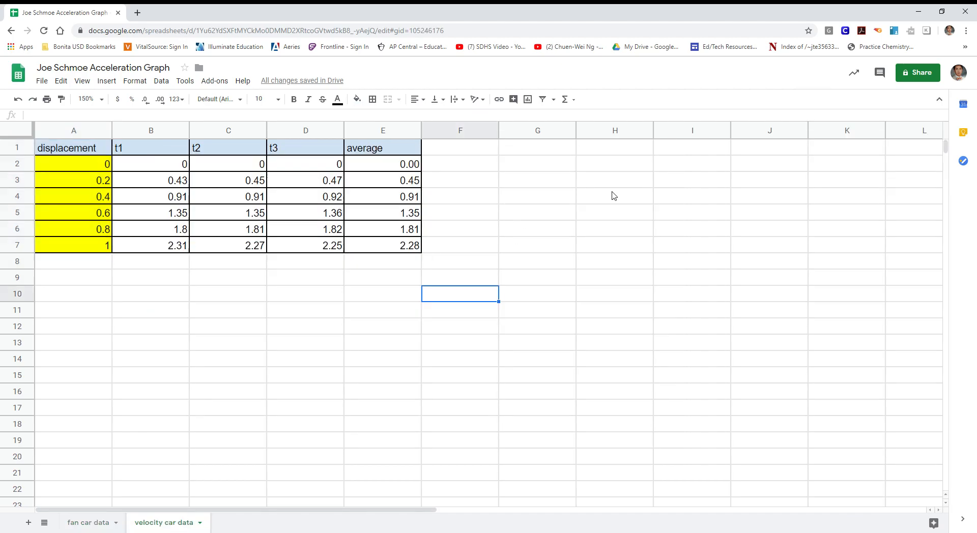
- Insert a new chart from cell G4, then shrink it and place it beside the data table
{"action": "left_click", "coordinate": [540, 195]}
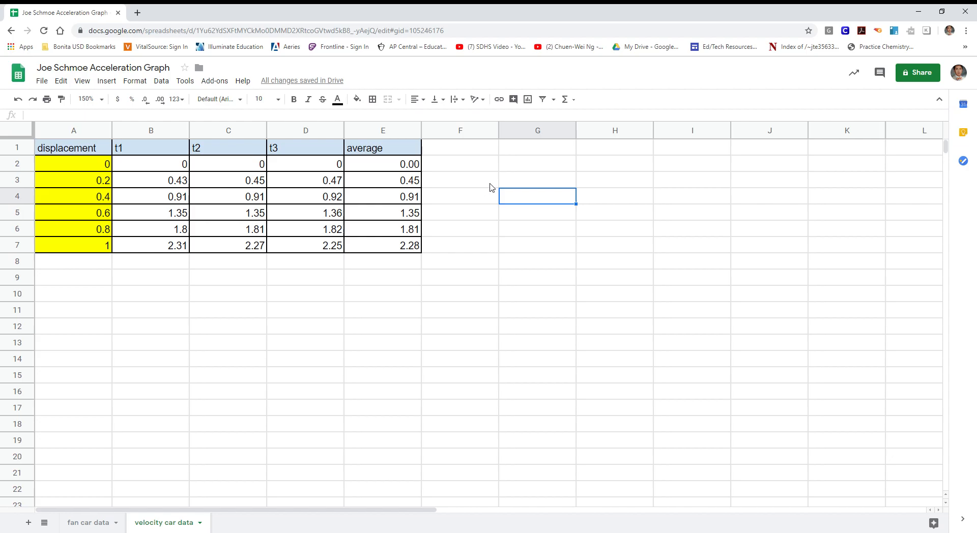
{"action": "left_click", "coordinate": [534, 101]}
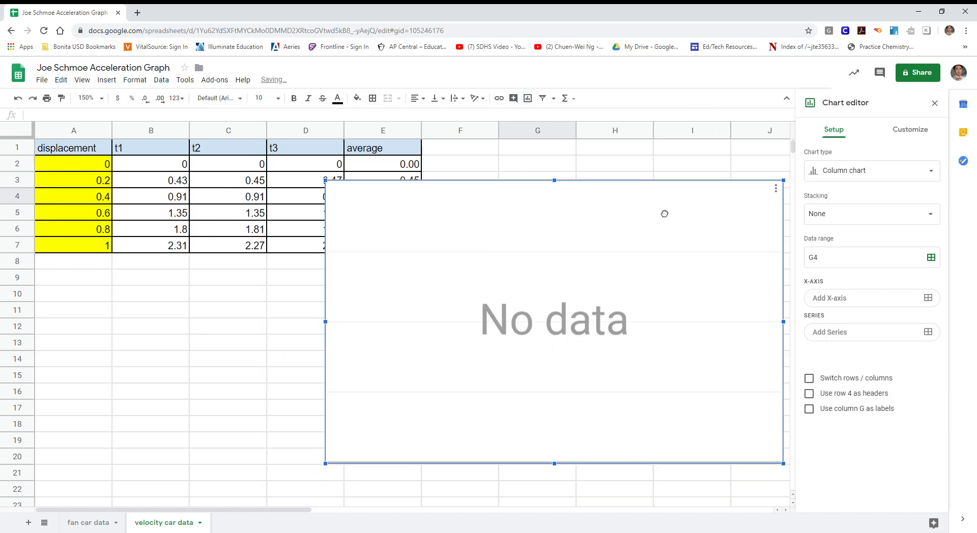
{"action": "left_click_drag", "start_coordinate": [323, 182], "coordinate": [458, 265]}
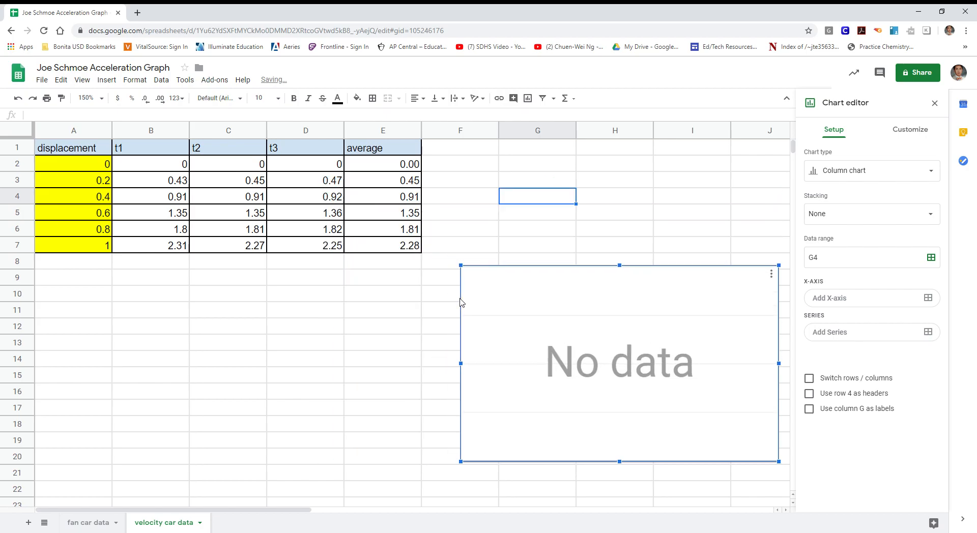
{"action": "left_click_drag", "start_coordinate": [528, 284], "coordinate": [513, 163]}
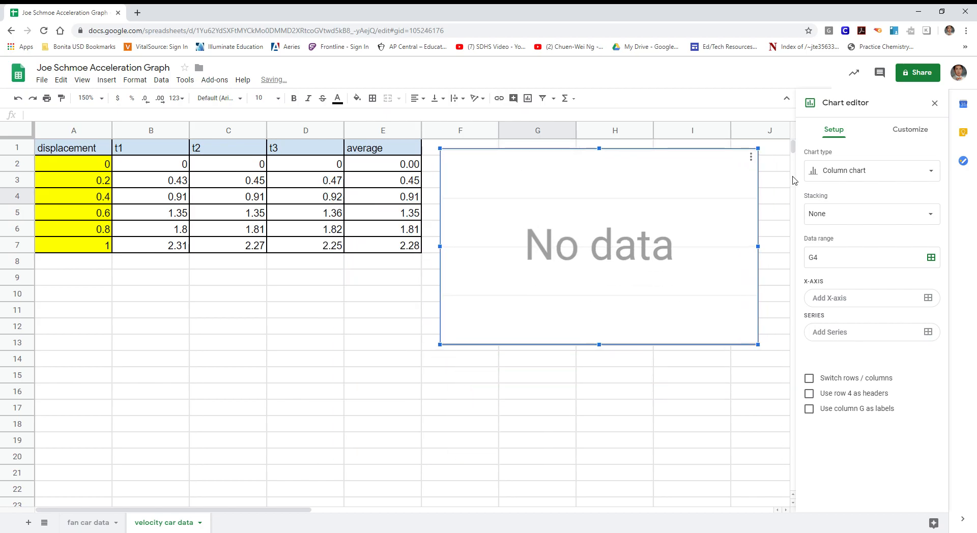
- Make the new chart a scatter chart and begin adding its X-axis
{"action": "left_click", "coordinate": [934, 172]}
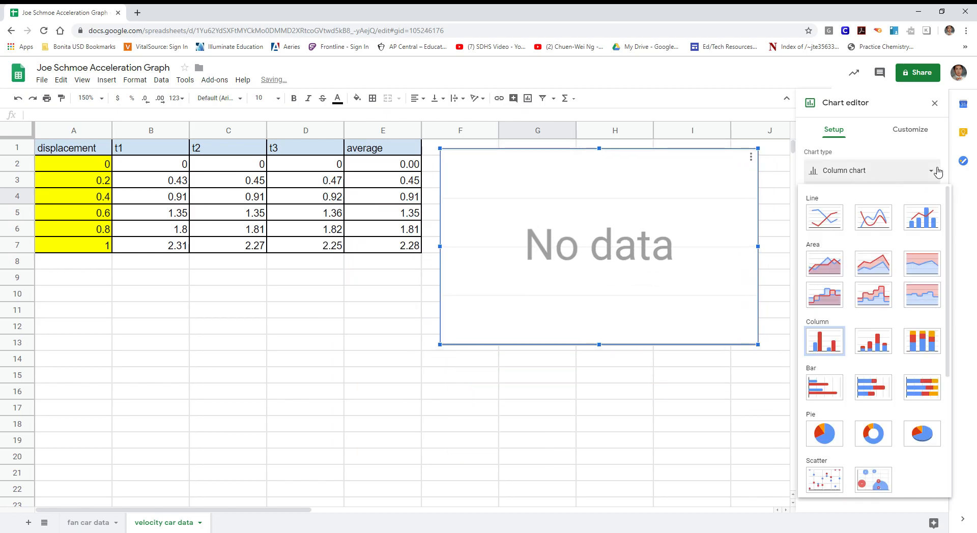
{"action": "left_click", "coordinate": [825, 477]}
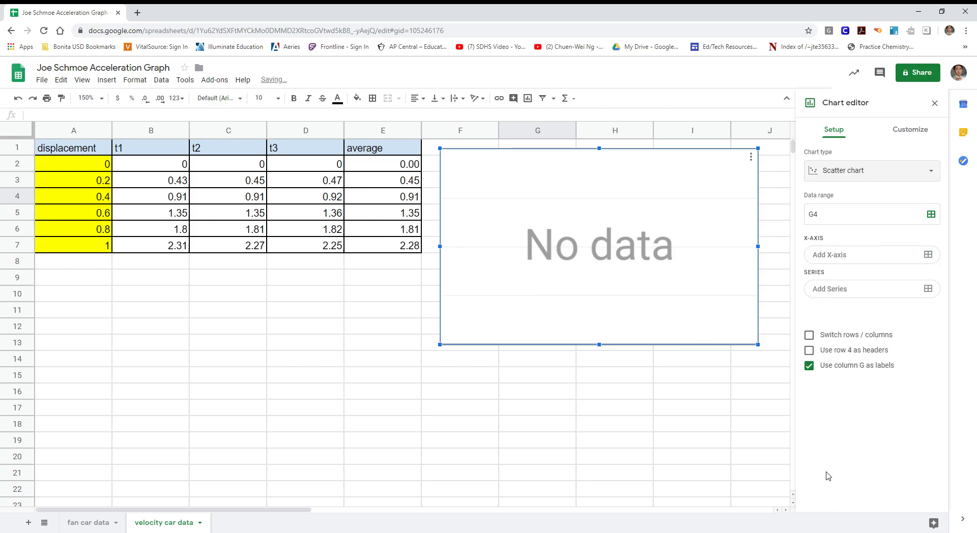
{"action": "left_click", "coordinate": [879, 258]}
- Set the X-axis to average values E1:E7 and add displacement A1:A7 as a series
{"action": "left_click", "coordinate": [514, 292]}
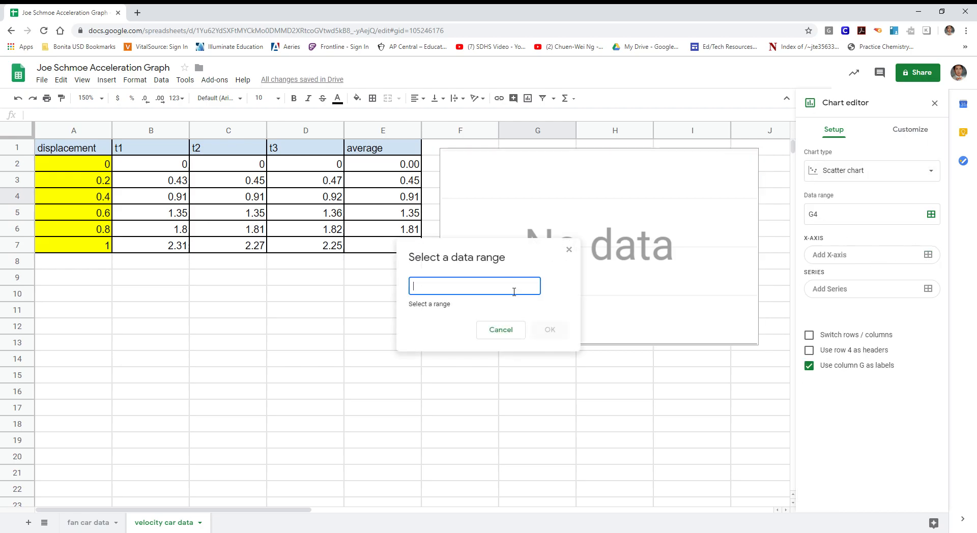
{"action": "left_click_drag", "start_coordinate": [382, 149], "coordinate": [384, 245]}
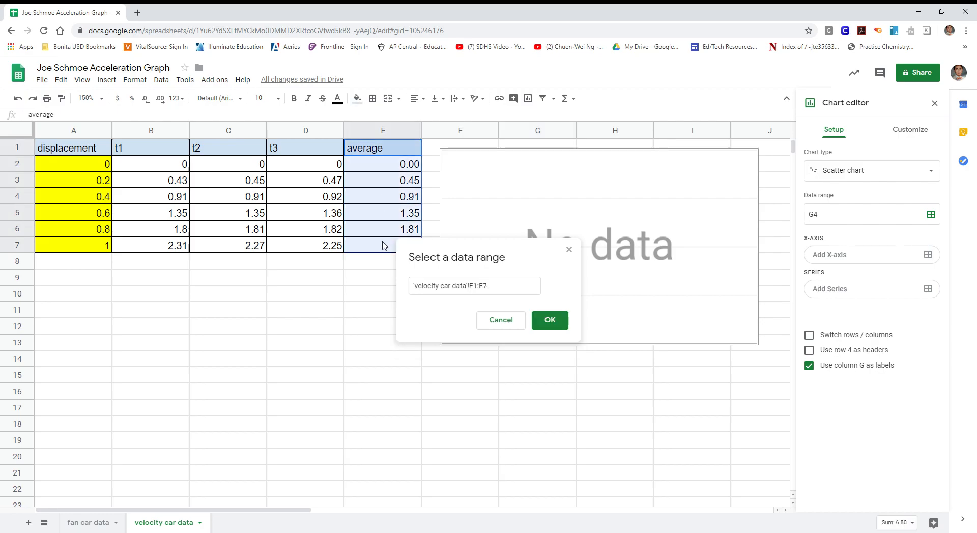
{"action": "left_click", "coordinate": [550, 320]}
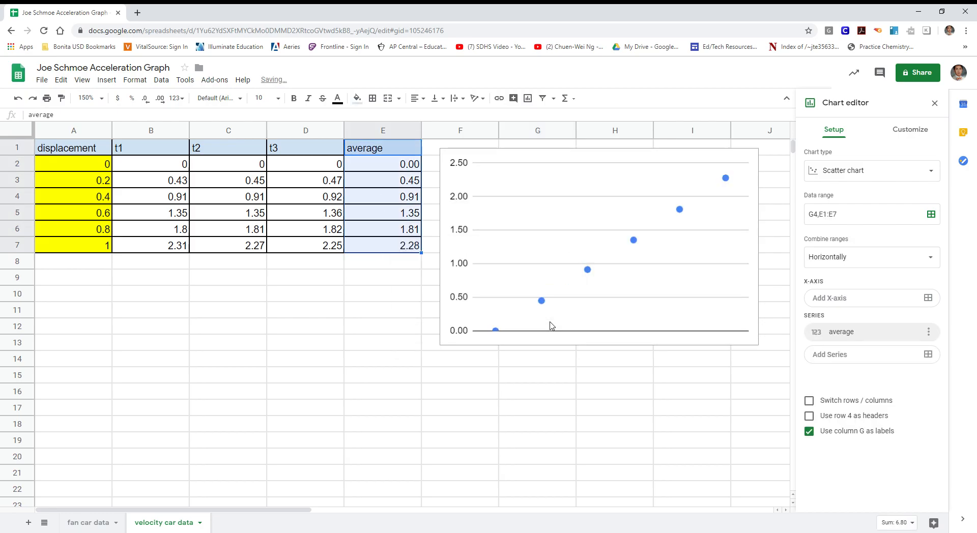
{"action": "left_click", "coordinate": [855, 355]}
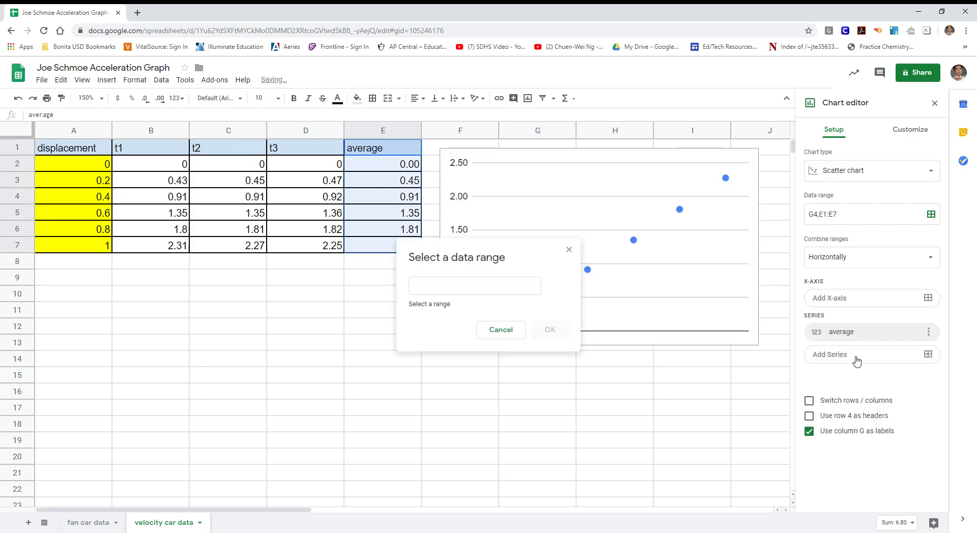
{"action": "left_click_drag", "start_coordinate": [82, 147], "coordinate": [88, 254]}
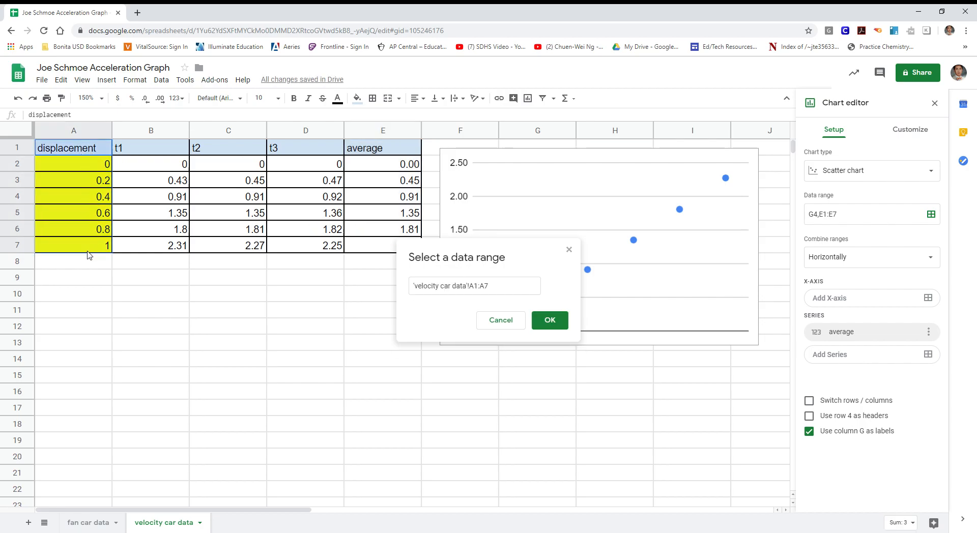
{"action": "left_click", "coordinate": [553, 322]}
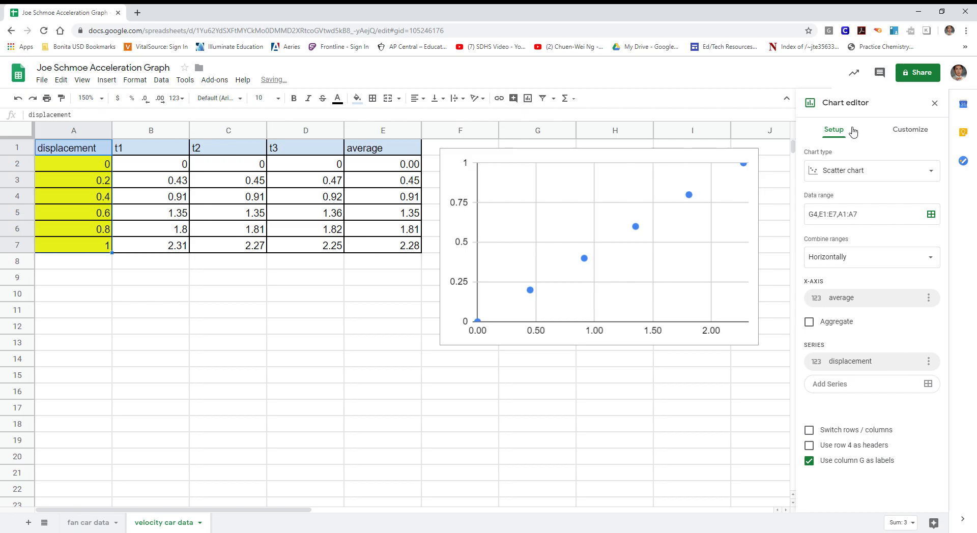
- Set the chart title to 'velocity graph'
{"action": "left_click", "coordinate": [919, 131]}
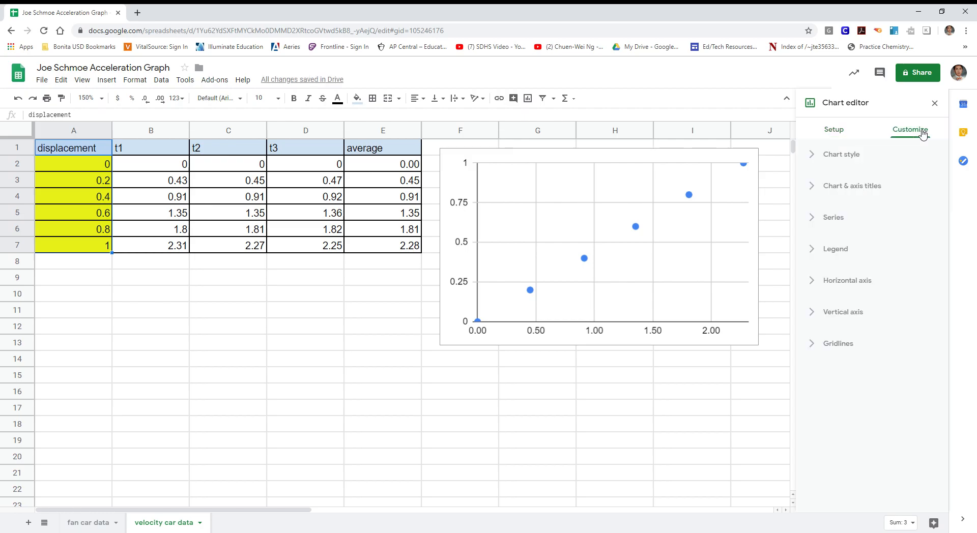
{"action": "left_click", "coordinate": [851, 187]}
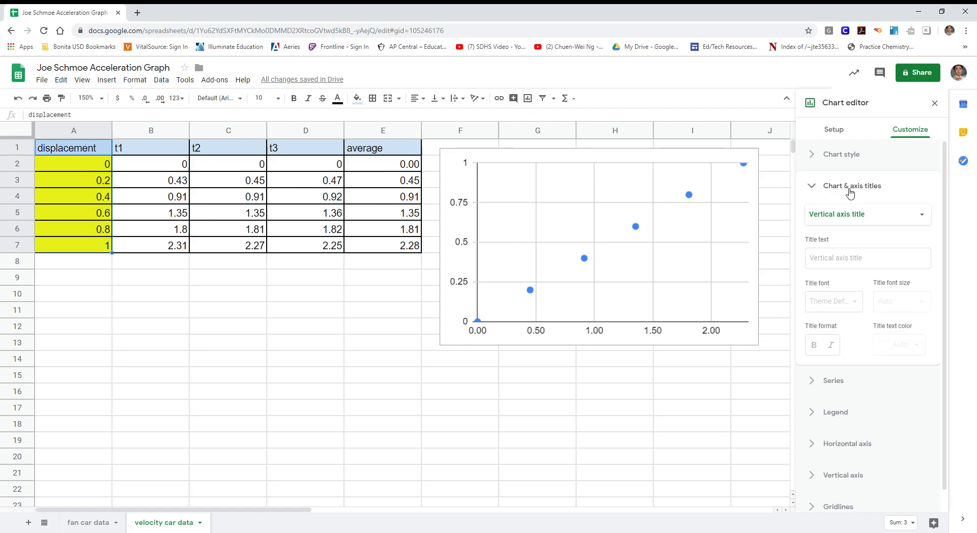
{"action": "left_click", "coordinate": [923, 215]}
{"action": "left_click", "coordinate": [849, 160]}
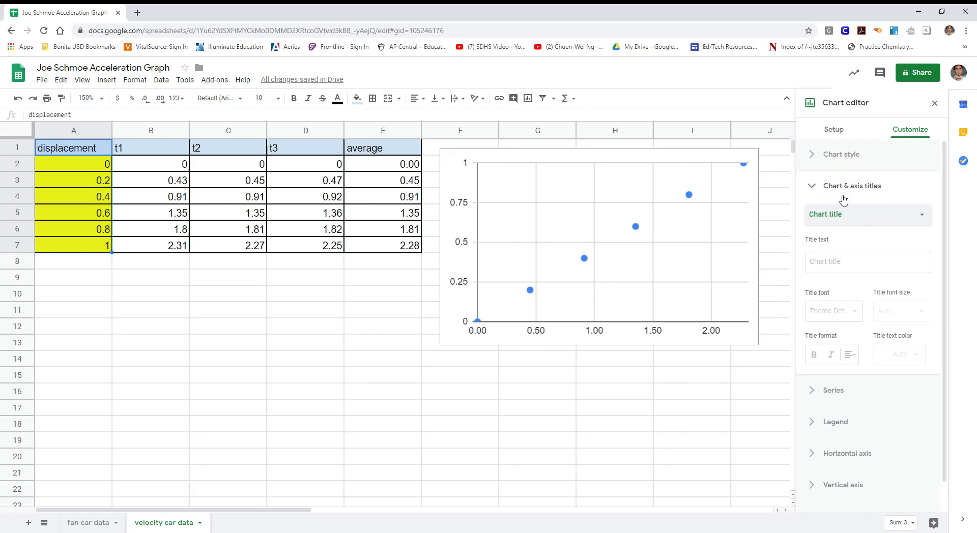
{"action": "left_click", "coordinate": [839, 262]}
{"action": "type", "text": "velocity graph"}
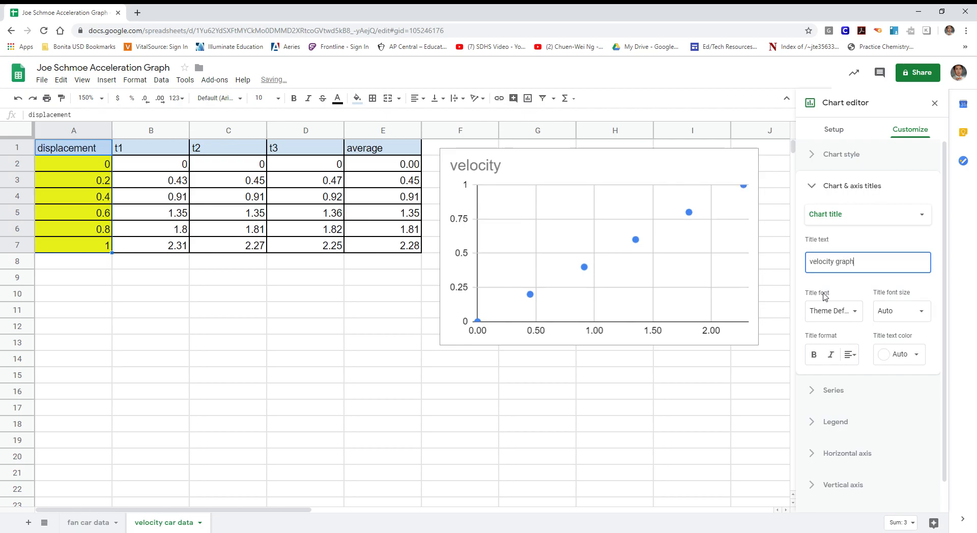
- Set the horizontal axis title to 'time (secs)'
{"action": "left_click", "coordinate": [908, 214]}
{"action": "left_click", "coordinate": [883, 246]}
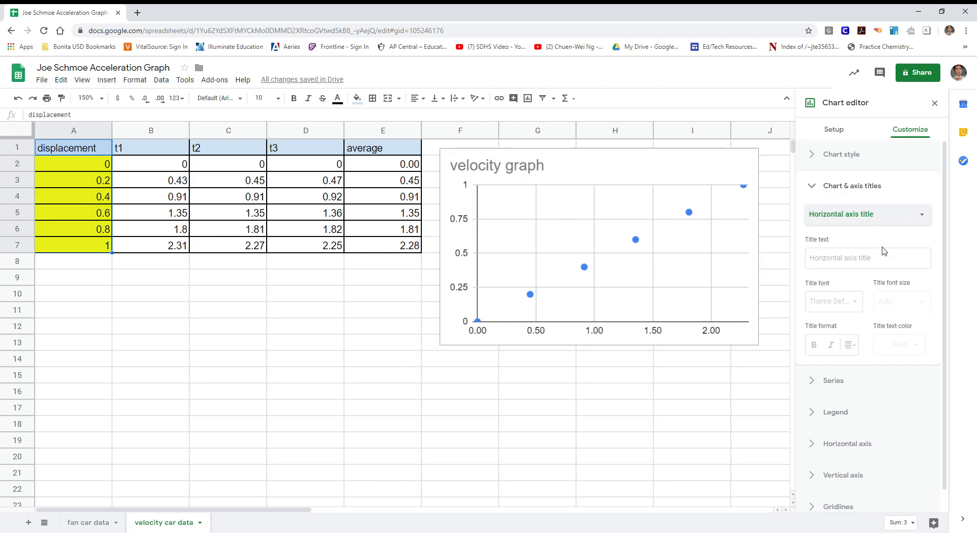
{"action": "left_click", "coordinate": [865, 259]}
{"action": "type", "text": "time"}
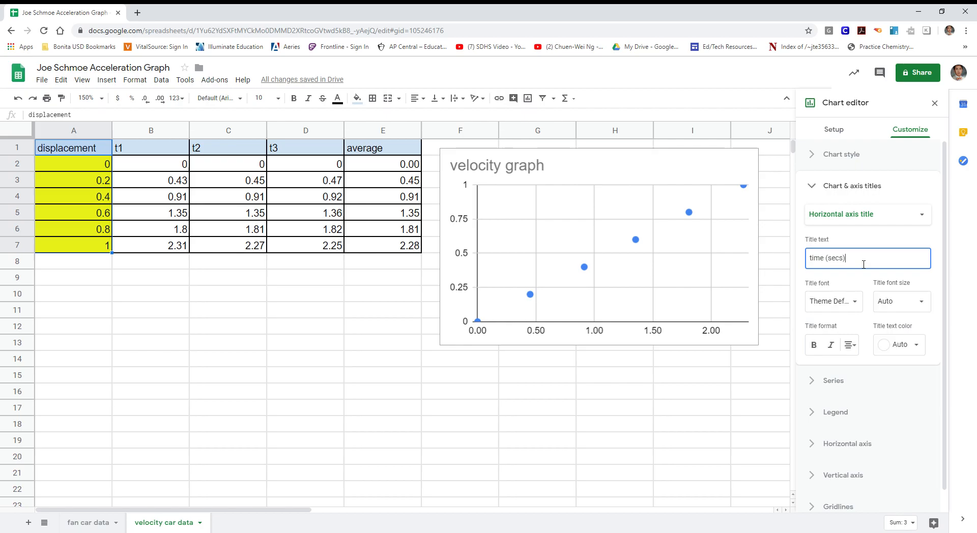
{"action": "type", "text": " (secs)"}
- Set the vertical axis title to 'position (m)', correcting typos along the way
{"action": "left_click", "coordinate": [920, 216]}
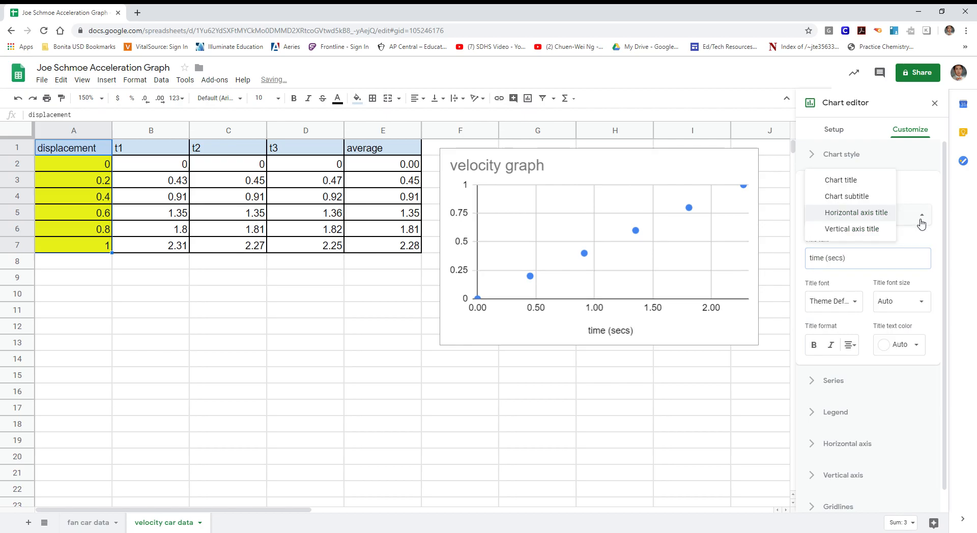
{"action": "left_click", "coordinate": [875, 231]}
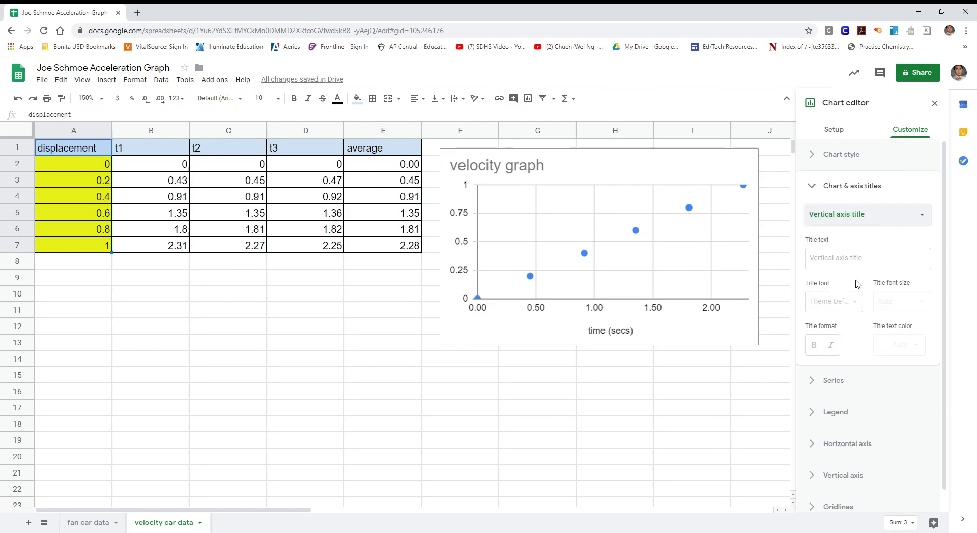
{"action": "left_click", "coordinate": [862, 260]}
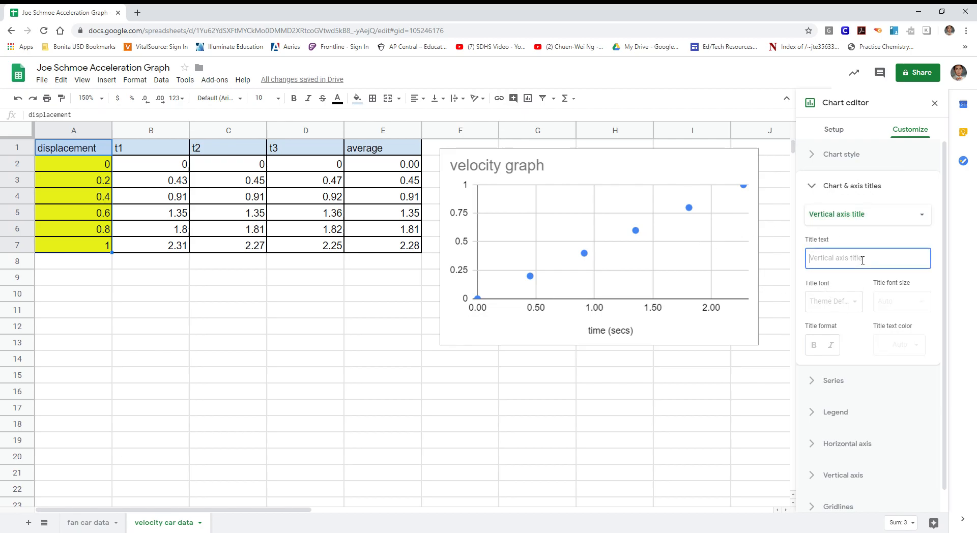
{"action": "type", "text": "Po"}
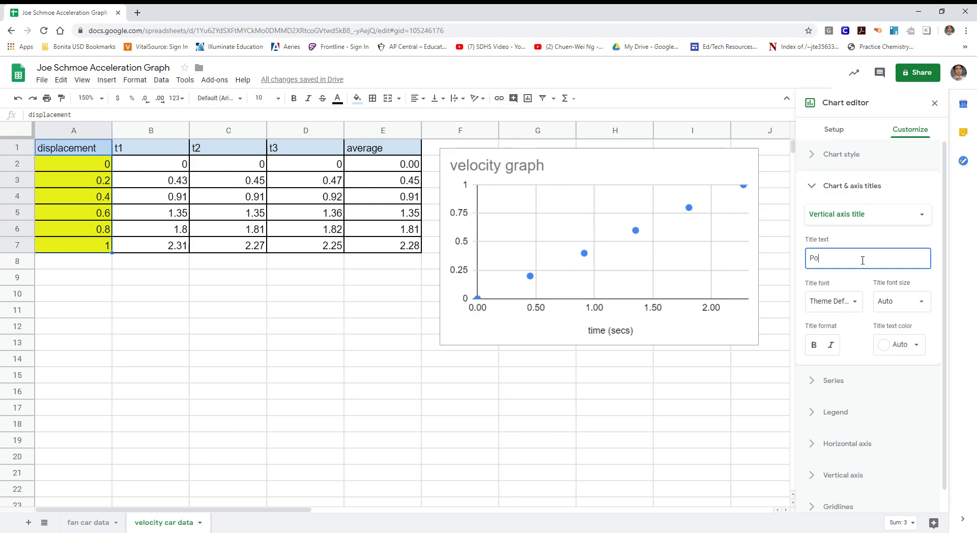
{"action": "key", "text": "BackSpace"}
{"action": "type", "text": "osi"}
{"action": "key", "text": "BackSpace"}
{"action": "key", "text": "BackSpace"}
{"action": "key", "text": "BackSpace"}
{"action": "key", "text": "BackSpace"}
{"action": "type", "text": "position (m"}
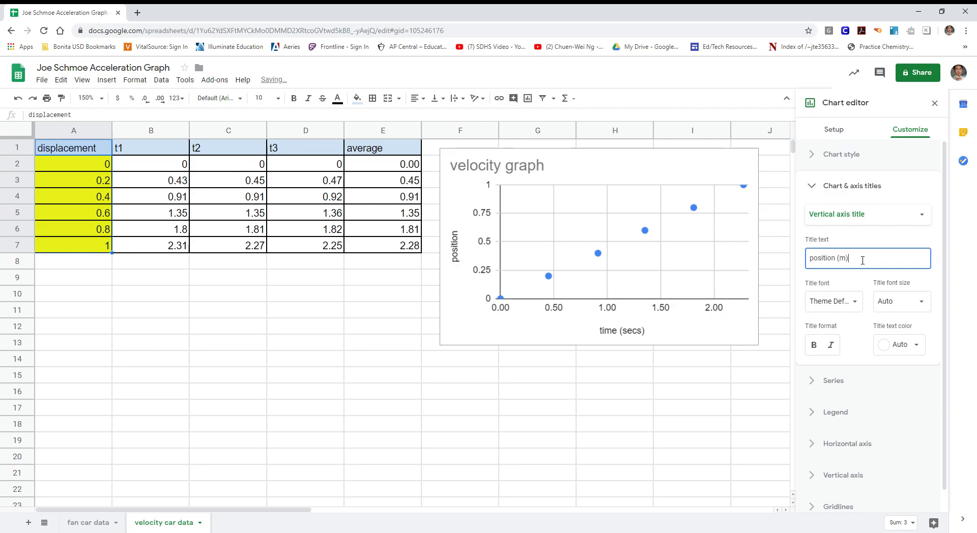
- Move the velocity graph left over columns B–E and enlarge it
{"action": "left_click_drag", "start_coordinate": [672, 158], "coordinate": [370, 163]}
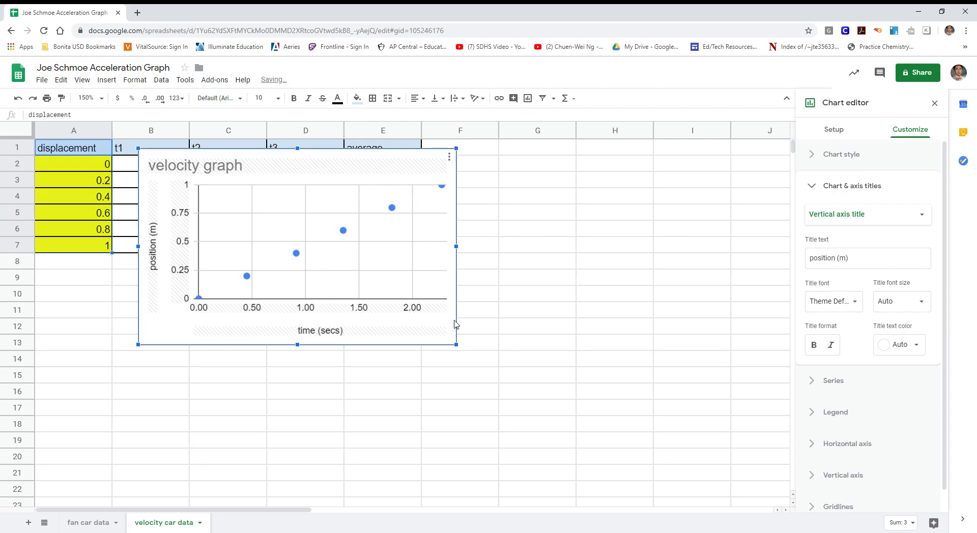
{"action": "left_click_drag", "start_coordinate": [460, 349], "coordinate": [651, 466]}
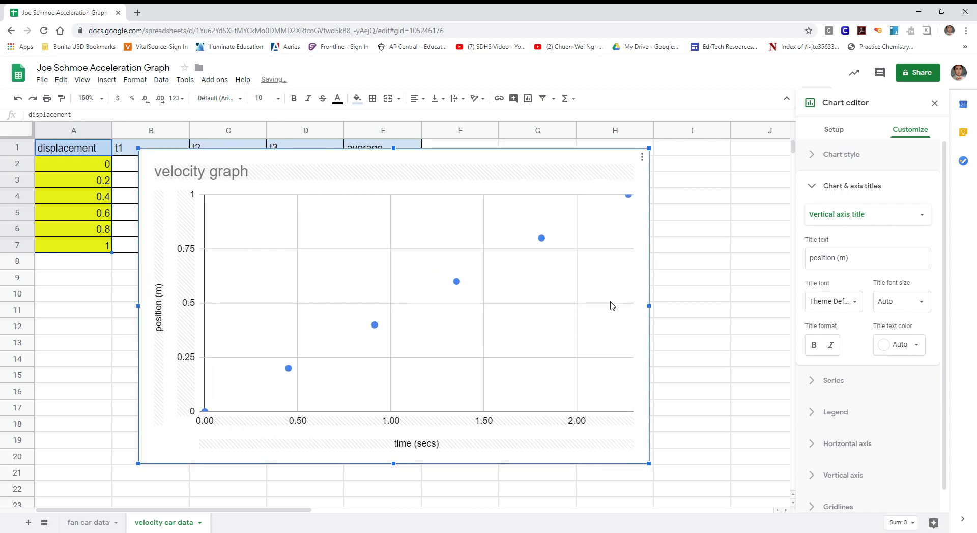
{"action": "left_click", "coordinate": [814, 187]}
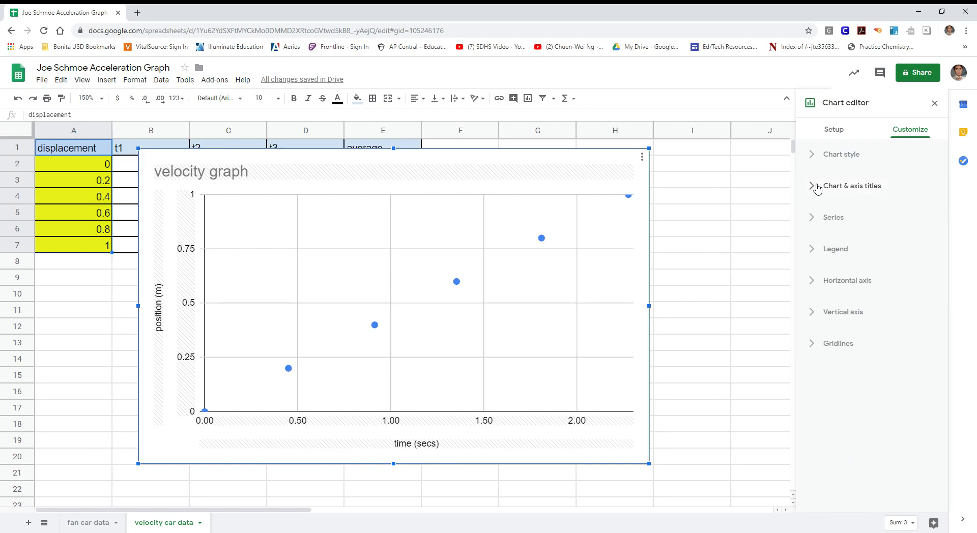
- Add a linear trendline to the displacement series
{"action": "left_click", "coordinate": [813, 223]}
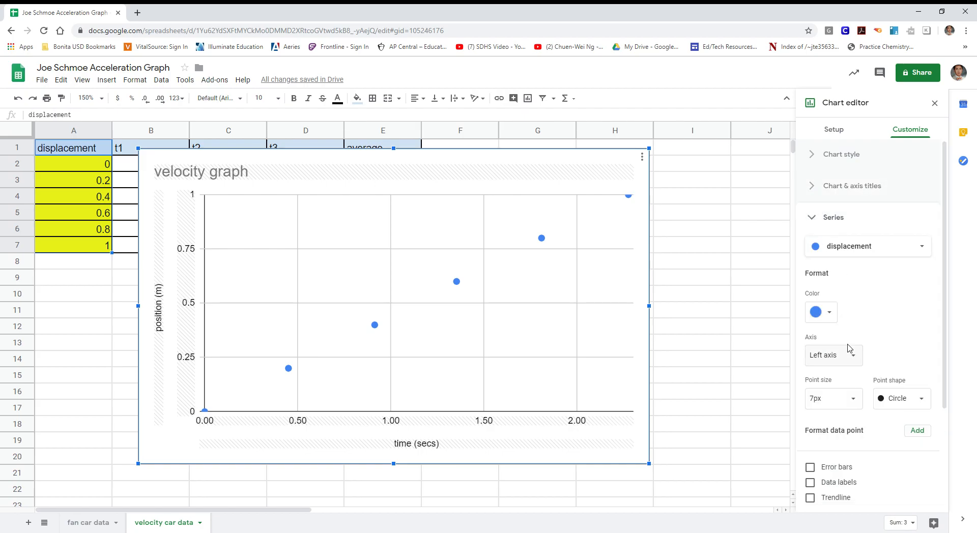
{"action": "scroll", "coordinate": [834, 440], "scroll_direction": "down", "scroll_amount": 2}
{"action": "left_click", "coordinate": [811, 396]}
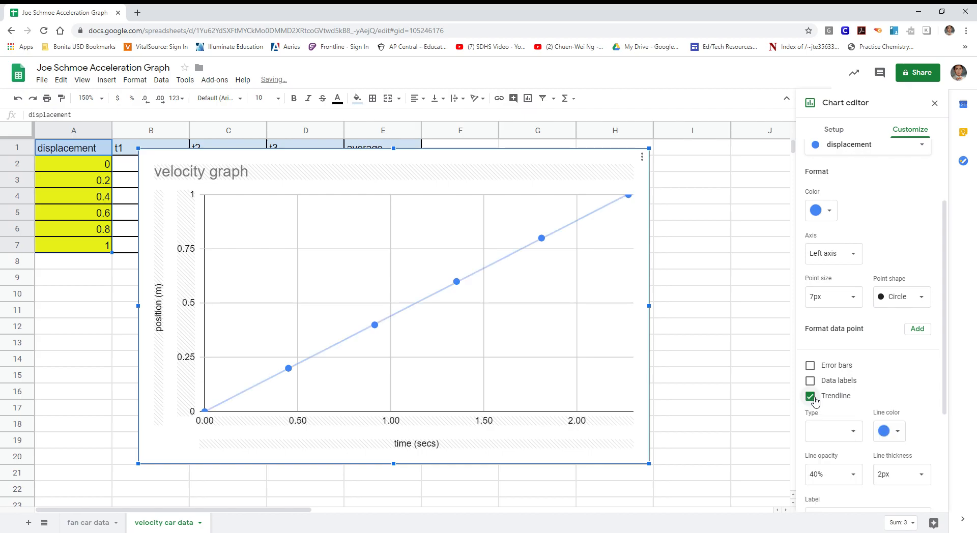
{"action": "scroll", "coordinate": [798, 359], "scroll_direction": "down", "scroll_amount": 2}
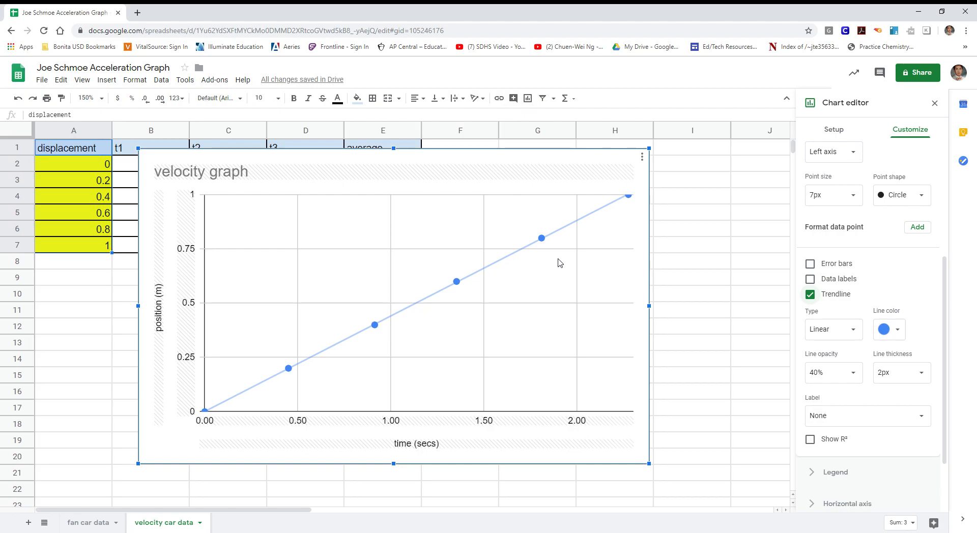
- Shrink the velocity graph, place it beside the data columns, and reopen its Setup settings
{"action": "left_click_drag", "start_coordinate": [651, 469], "coordinate": [530, 390]}
{"action": "left_click_drag", "start_coordinate": [419, 160], "coordinate": [626, 174]}
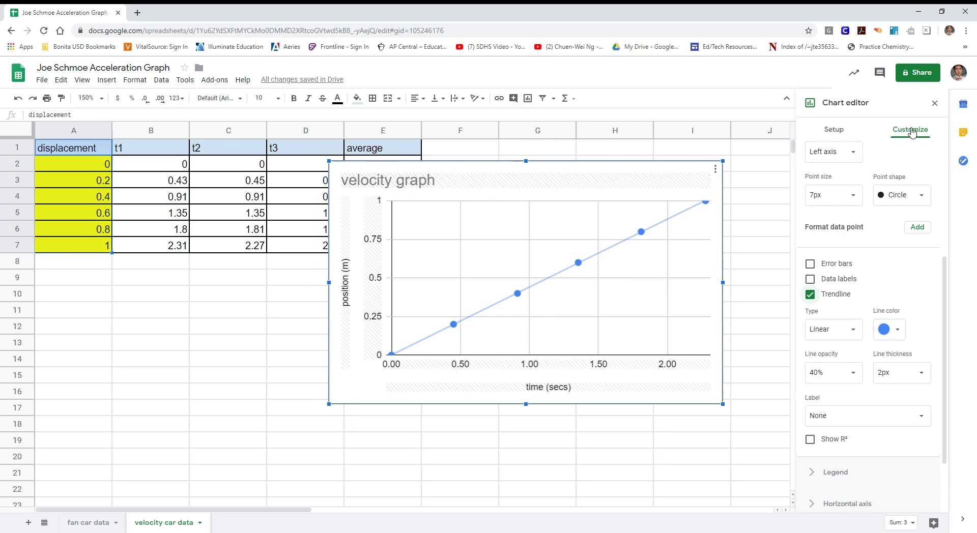
{"action": "scroll", "coordinate": [904, 200], "scroll_direction": "up", "scroll_amount": 3}
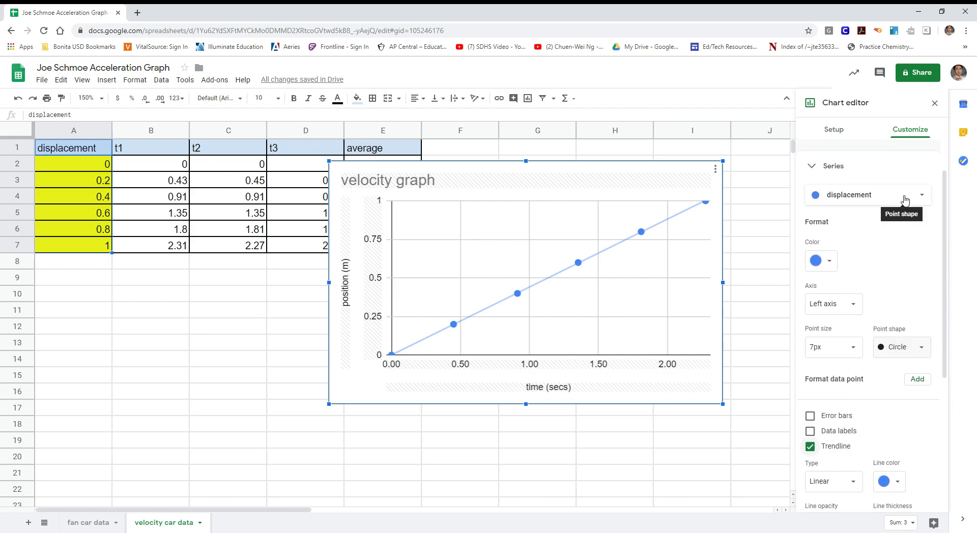
{"action": "left_click", "coordinate": [814, 170]}
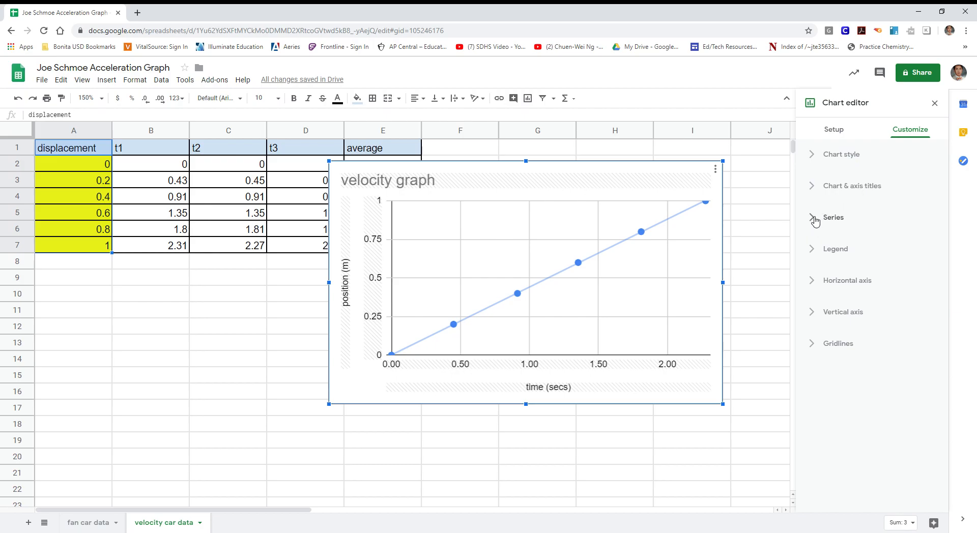
{"action": "left_click", "coordinate": [836, 131]}
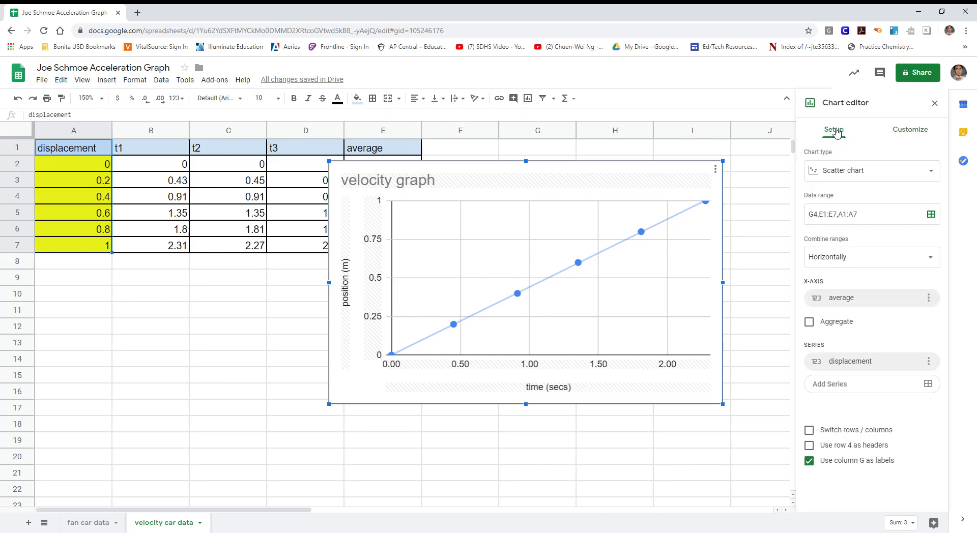